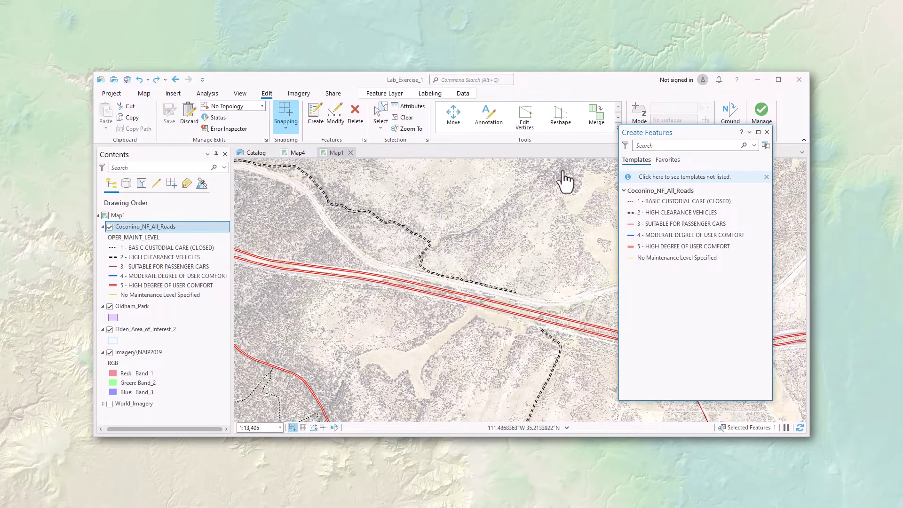
# Draw a 2 - HIGH CLEARANCE VEHICLES road from the bend of the existing dashed road northeast along the dirt track
pyautogui.click(667, 210)
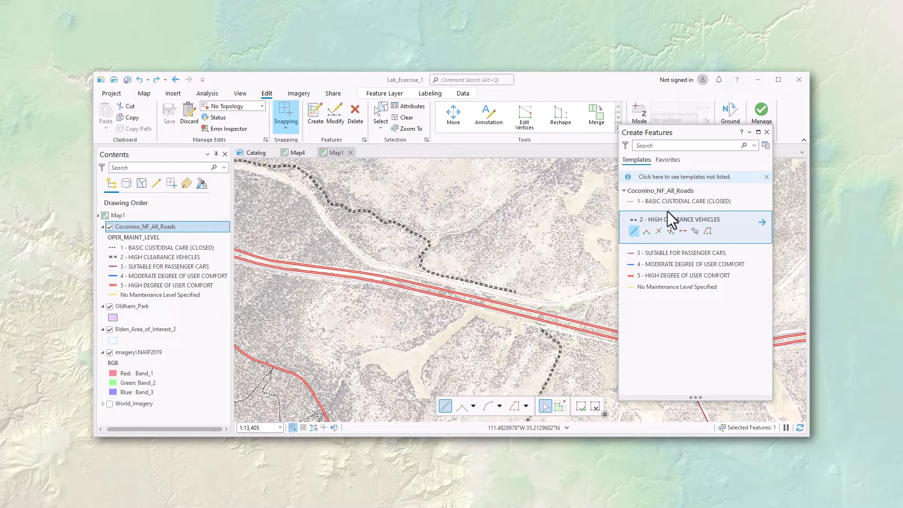
pyautogui.click(429, 242)
pyautogui.click(439, 237)
pyautogui.click(456, 235)
pyautogui.click(467, 231)
pyautogui.click(476, 226)
pyautogui.click(490, 218)
pyautogui.click(503, 207)
pyautogui.click(512, 197)
pyautogui.click(521, 191)
pyautogui.click(535, 182)
pyautogui.click(546, 171)
pyautogui.press('F2')
# Inspect the new high-clearance road's attributes down to OPER_MAINT_LEVEL in its pop-up
pyautogui.click(144, 94)
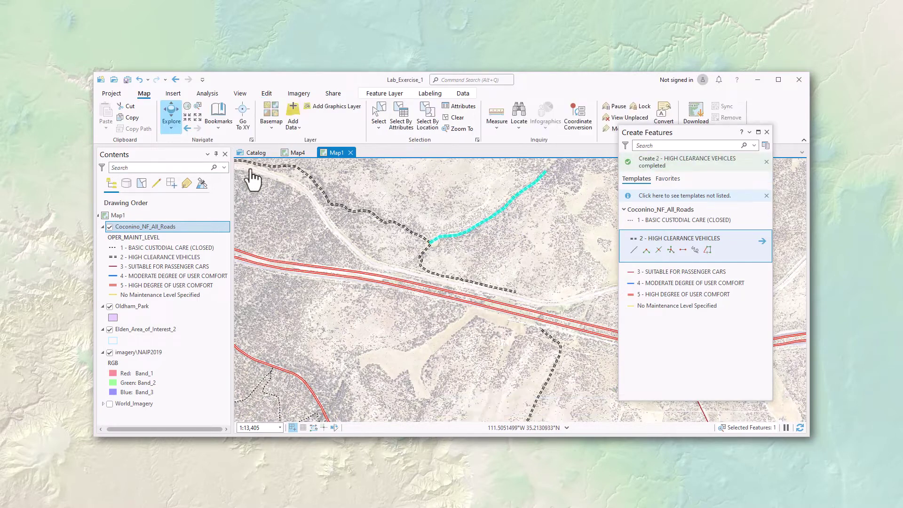
pyautogui.click(171, 126)
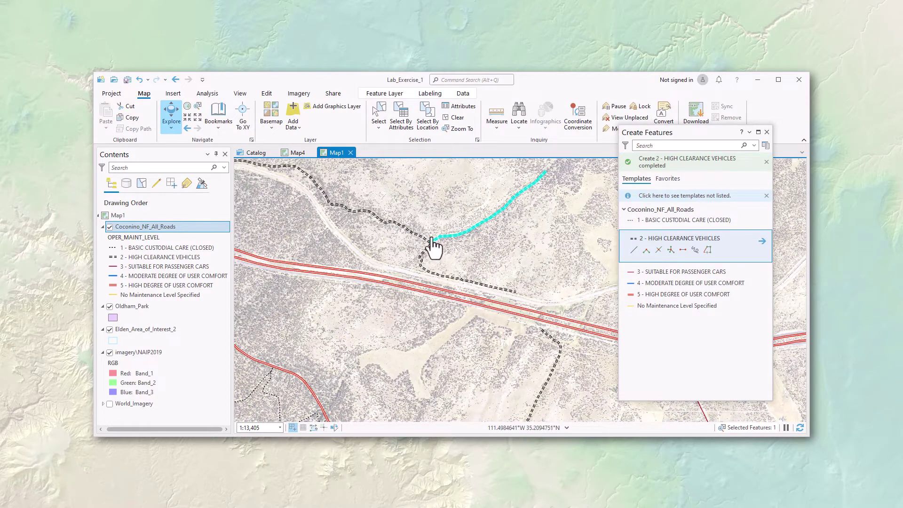
pyautogui.click(442, 242)
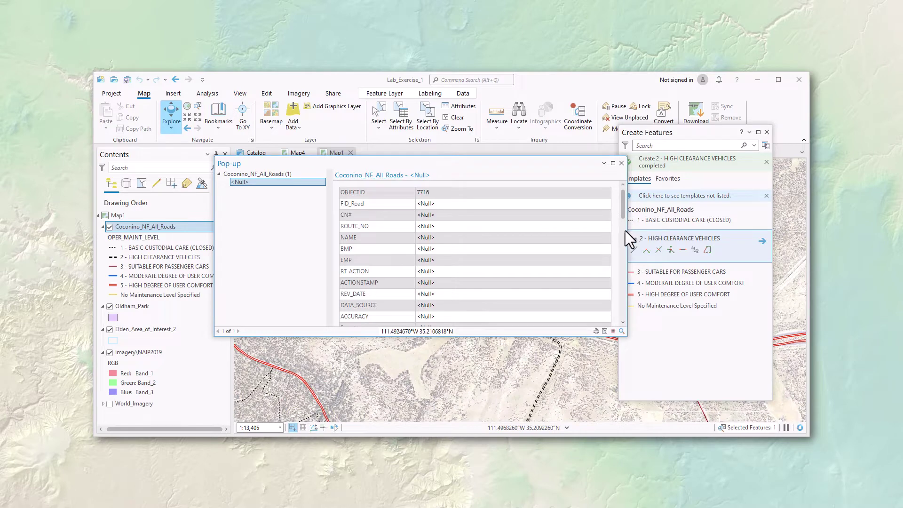
pyautogui.moveTo(622, 212); pyautogui.dragTo(623, 266)
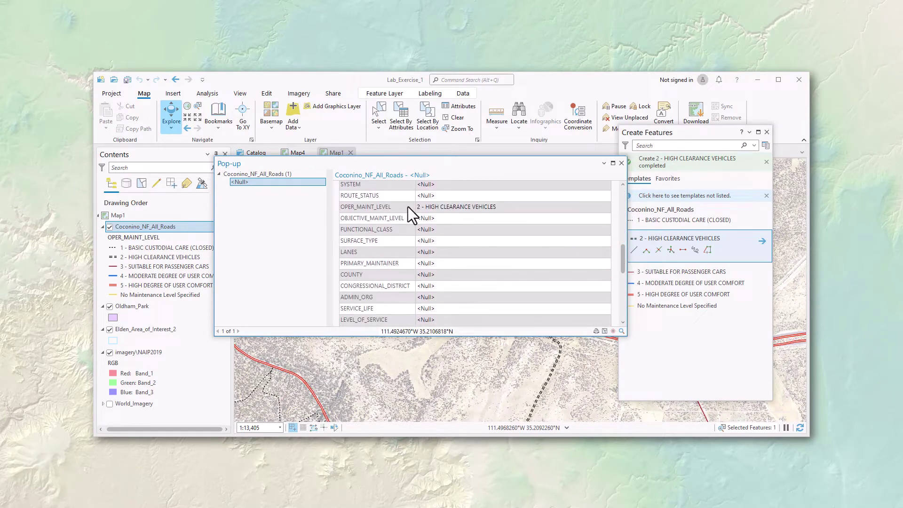
pyautogui.click(621, 163)
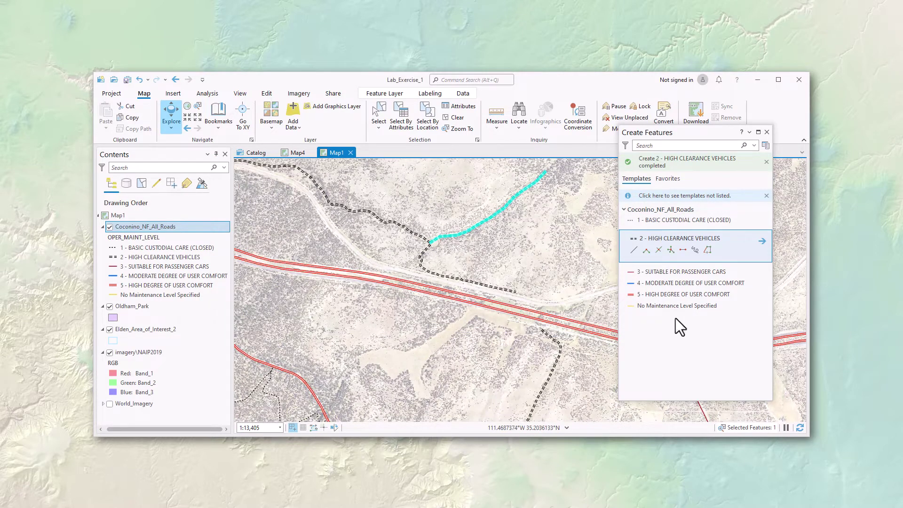
# Draw a 5 - HIGH DEGREE OF USER COMFORT road from the double red highway curving northeast across the open land
pyautogui.click(642, 293)
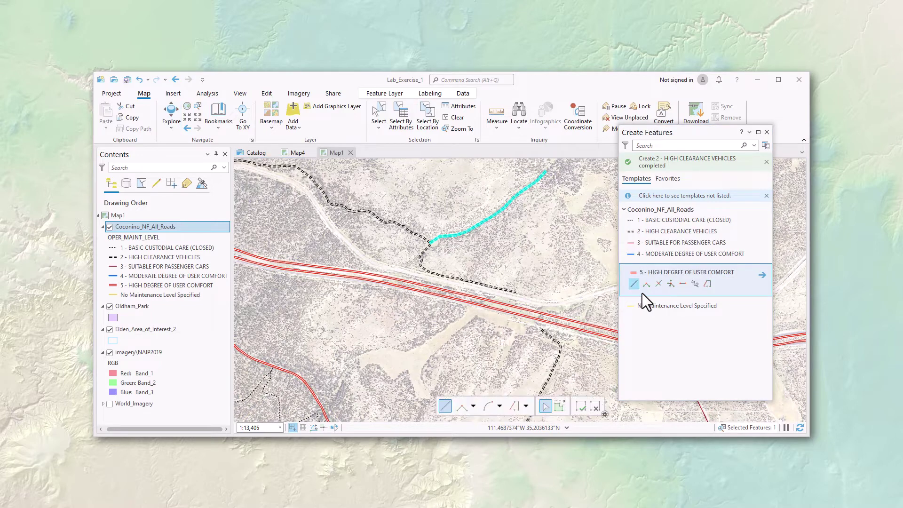
pyautogui.click(485, 299)
pyautogui.click(509, 306)
pyautogui.click(532, 300)
pyautogui.click(542, 290)
pyautogui.click(548, 278)
pyautogui.click(556, 261)
pyautogui.click(567, 243)
pyautogui.click(572, 226)
pyautogui.click(579, 210)
pyautogui.click(586, 194)
pyautogui.click(594, 180)
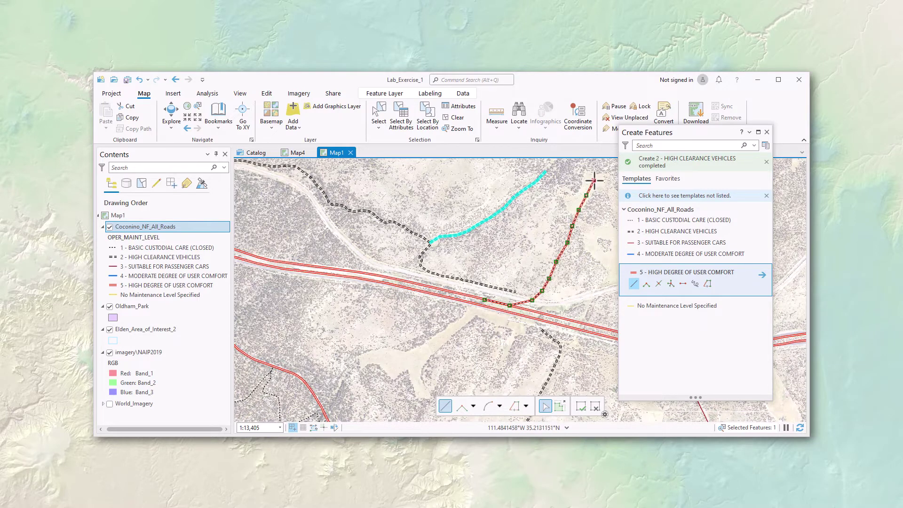
pyautogui.doubleClick(593, 181)
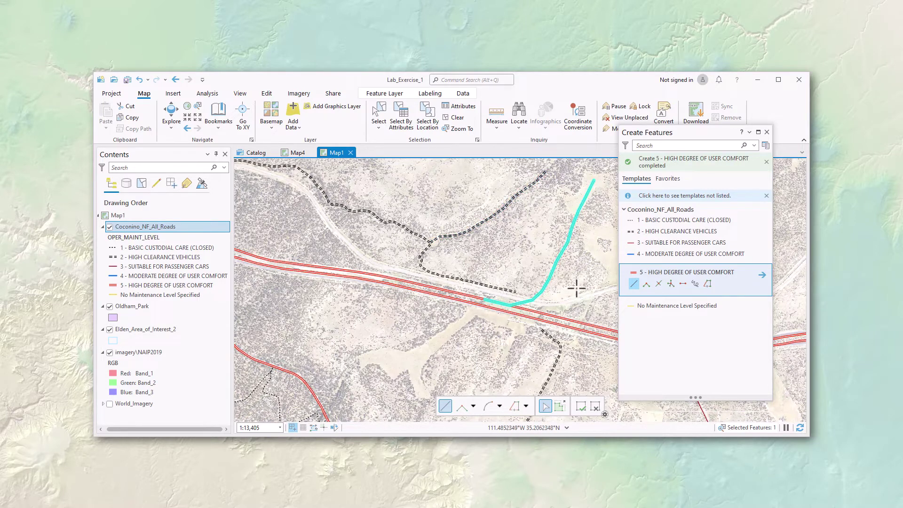
# Inspect the attributes of the new 5 - HIGH DEGREE OF USER COMFORT road in its pop-up
pyautogui.click(168, 110)
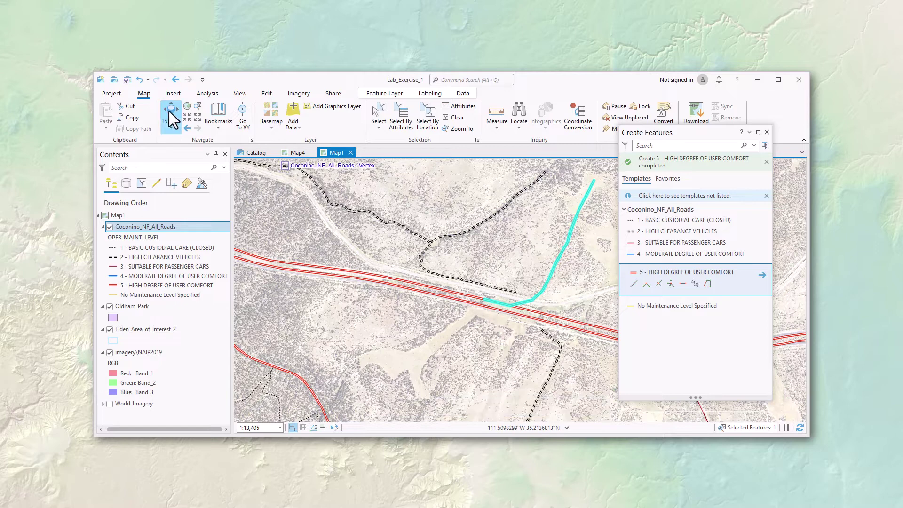
pyautogui.click(522, 306)
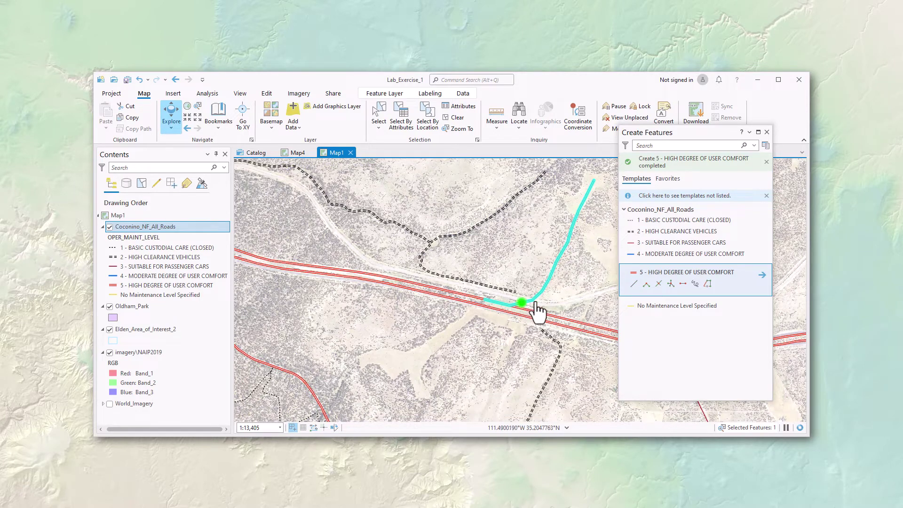
pyautogui.moveTo(623, 214); pyautogui.dragTo(627, 259)
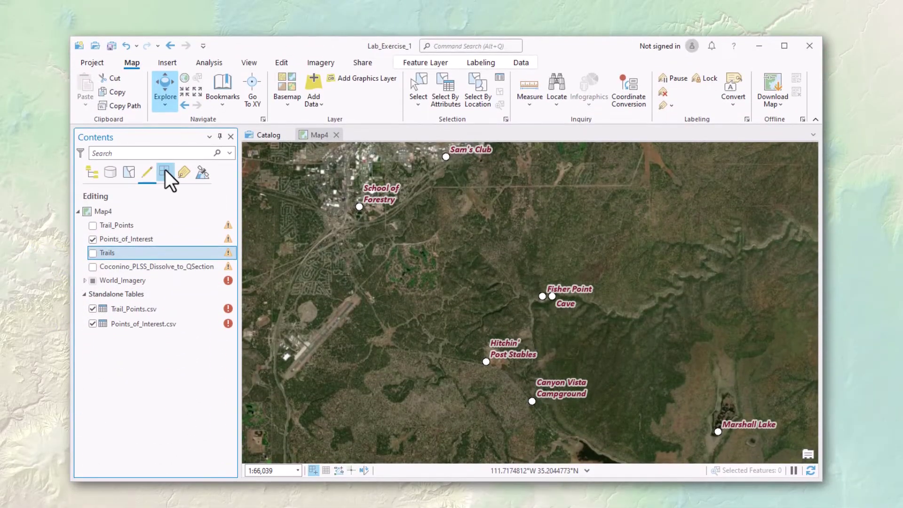
# List the Map4 layers by snapping status and make Trails the only snappable layer
pyautogui.click(165, 195)
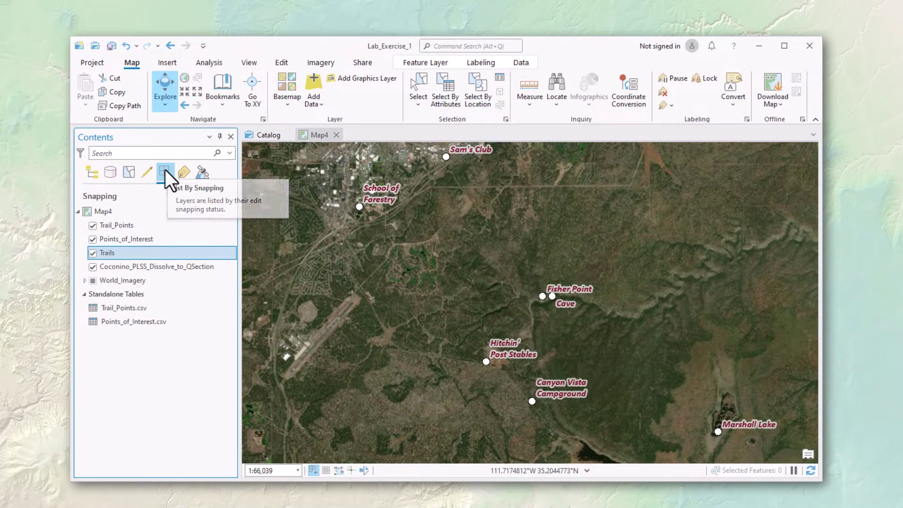
pyautogui.rightClick(163, 252)
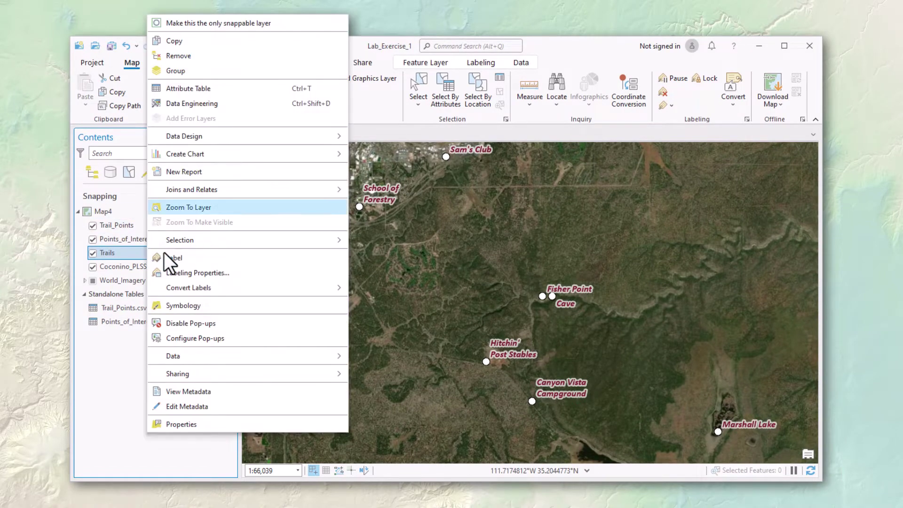
pyautogui.click(224, 23)
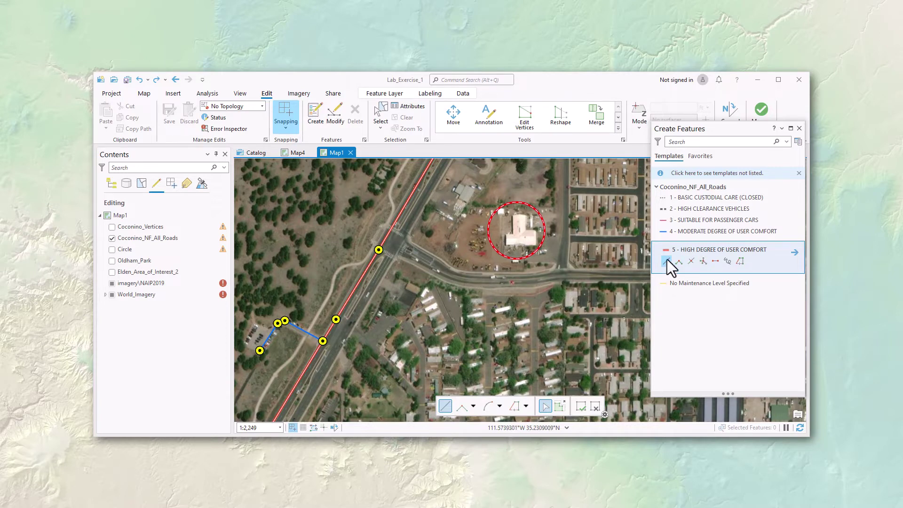
# Try to sketch a 5 - HIGH DEGREE OF USER COMFORT road along the side street without snapping, and examine its start at the main road
pyautogui.click(692, 252)
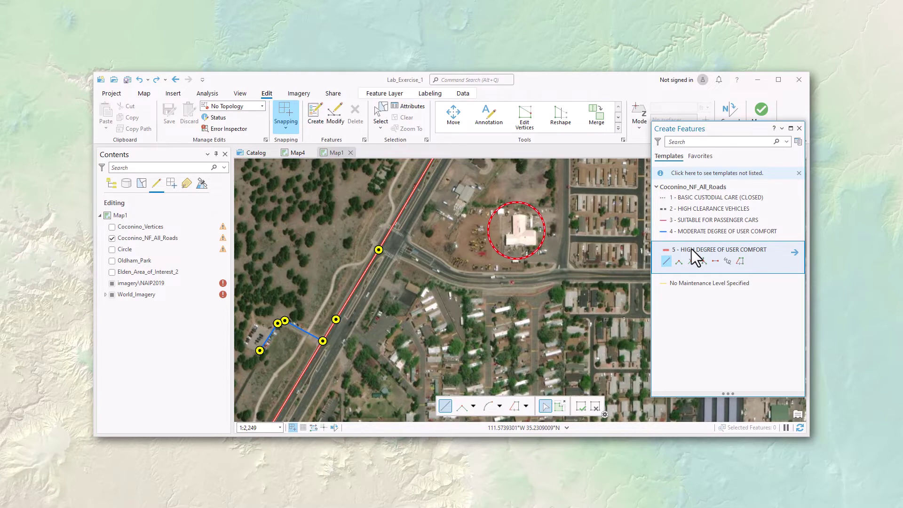
pyautogui.click(388, 238)
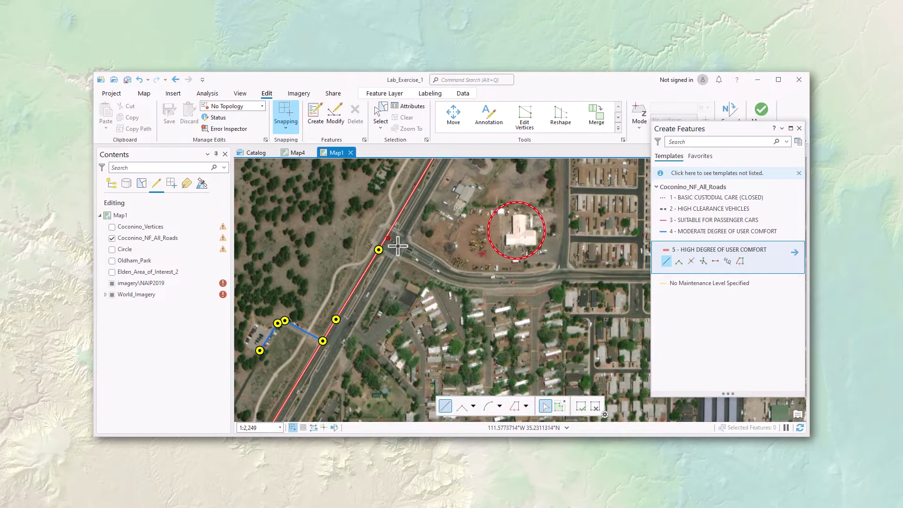
pyautogui.click(438, 265)
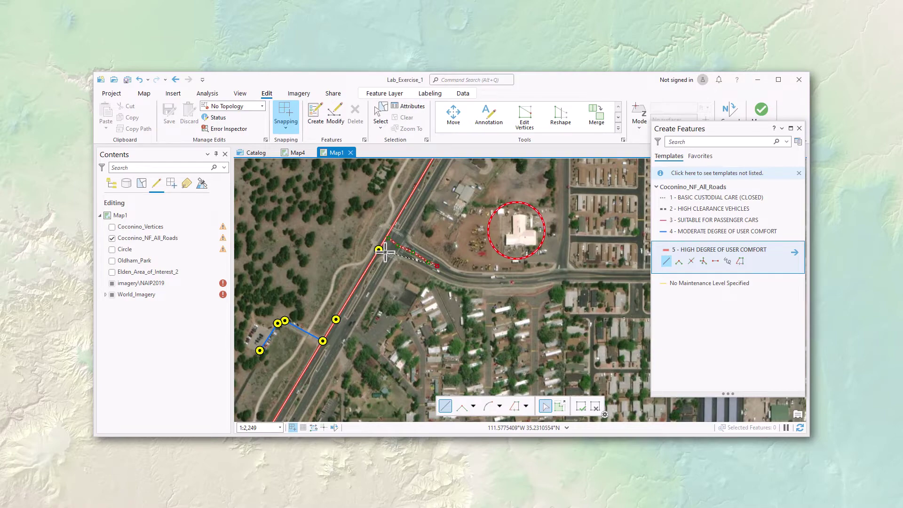
pyautogui.scroll(8, 386, 245)
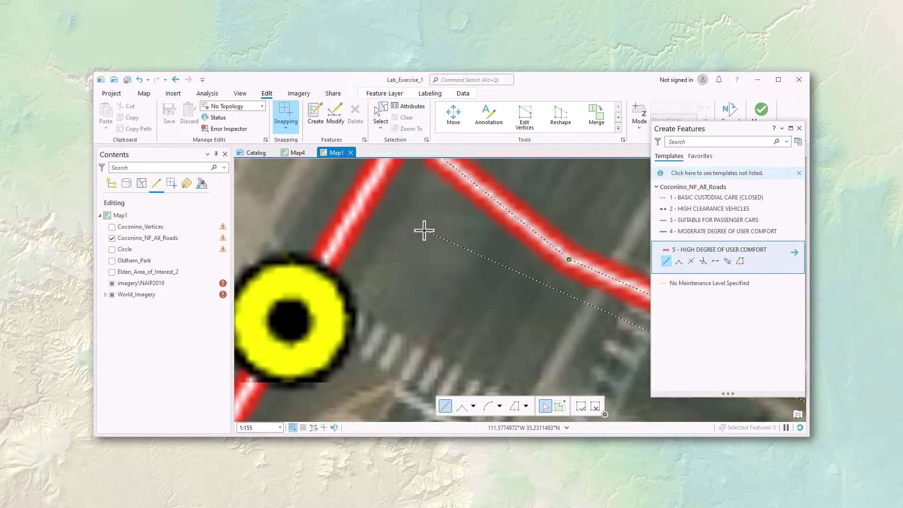
pyautogui.moveTo(433, 252); pyautogui.dragTo(456, 338)
pyautogui.doubleClick(458, 251)
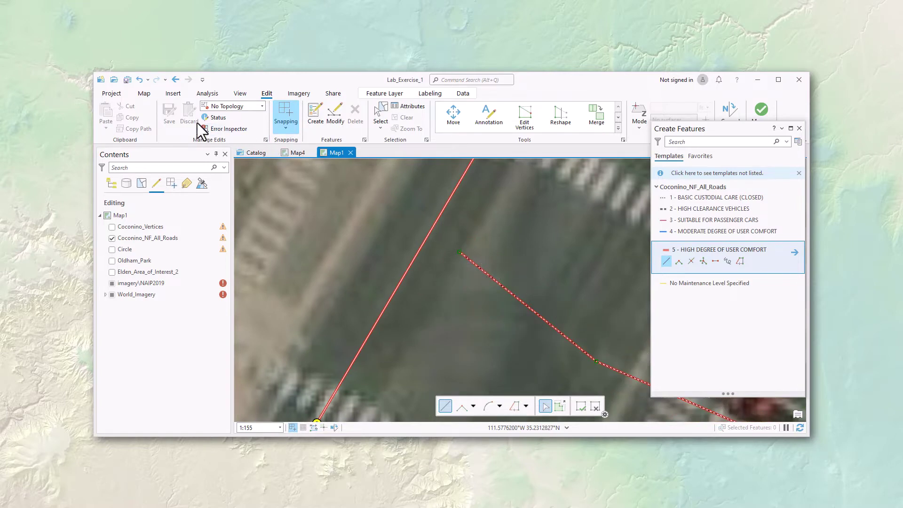
pyautogui.click(176, 80)
pyautogui.click(176, 80)
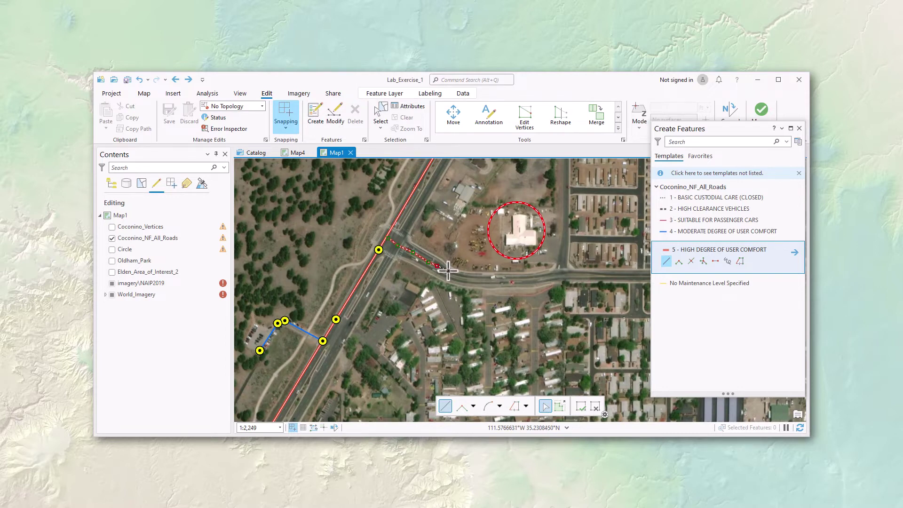
pyautogui.hotkey('ctrl', 'z')
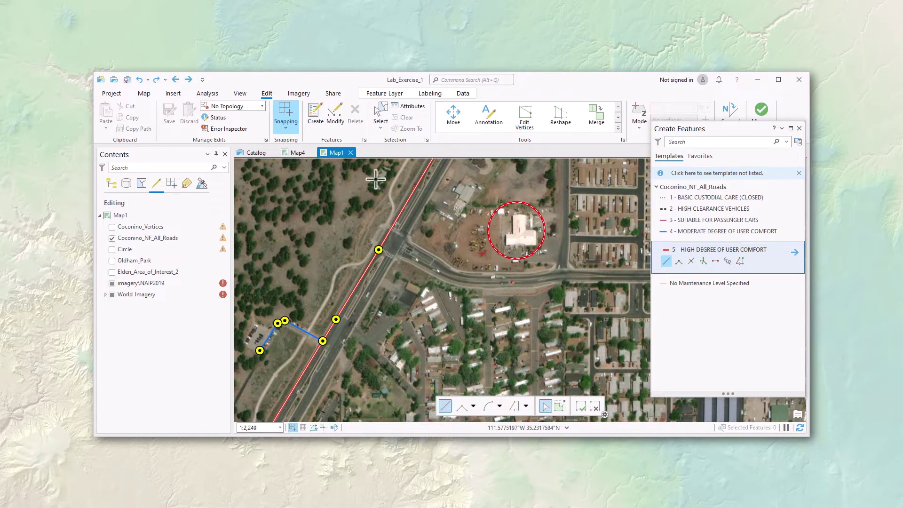
# Turn on edge snapping for editing
pyautogui.click(285, 127)
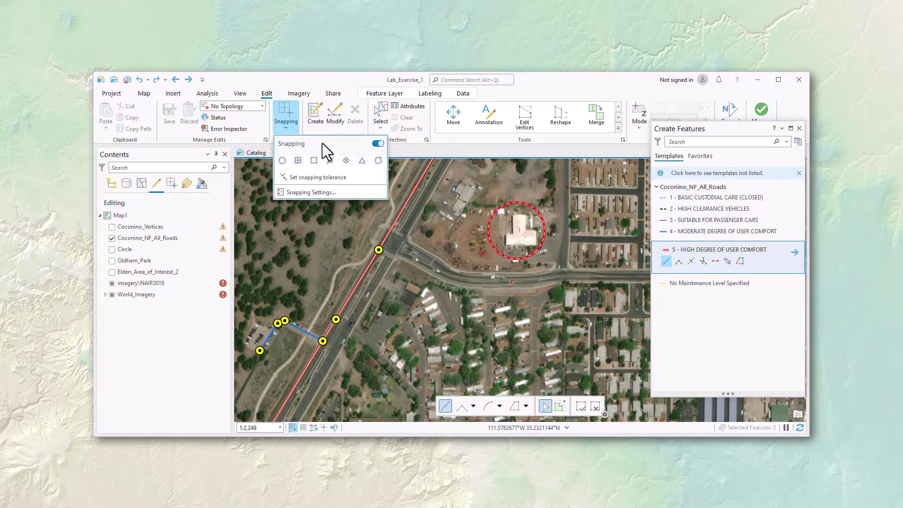
pyautogui.click(304, 79)
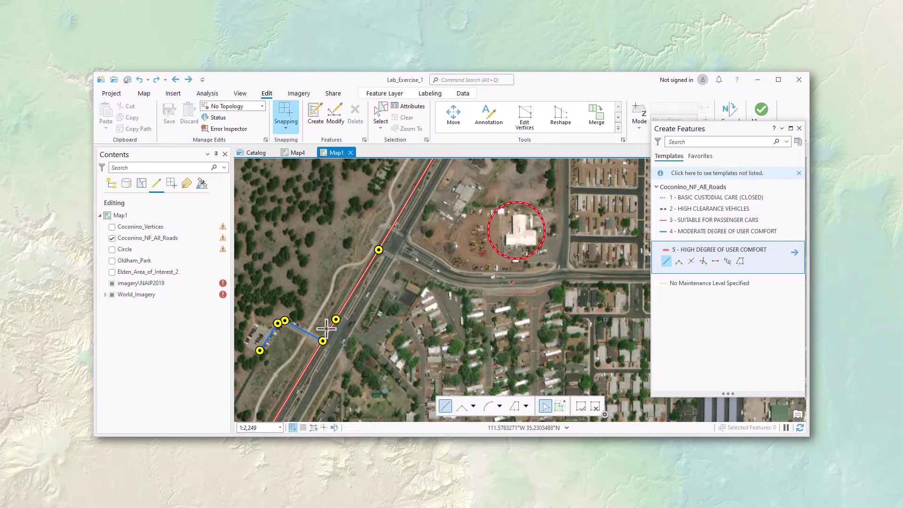
pyautogui.moveTo(293, 426)
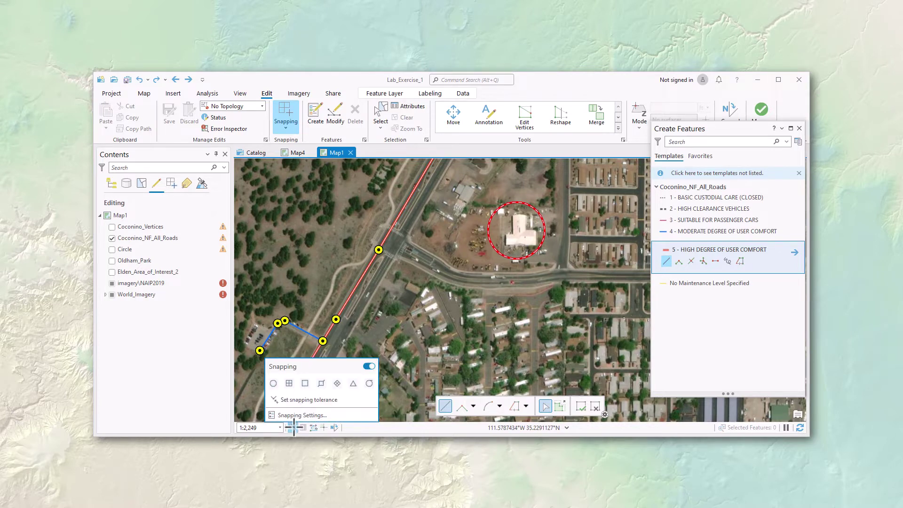
pyautogui.click(286, 123)
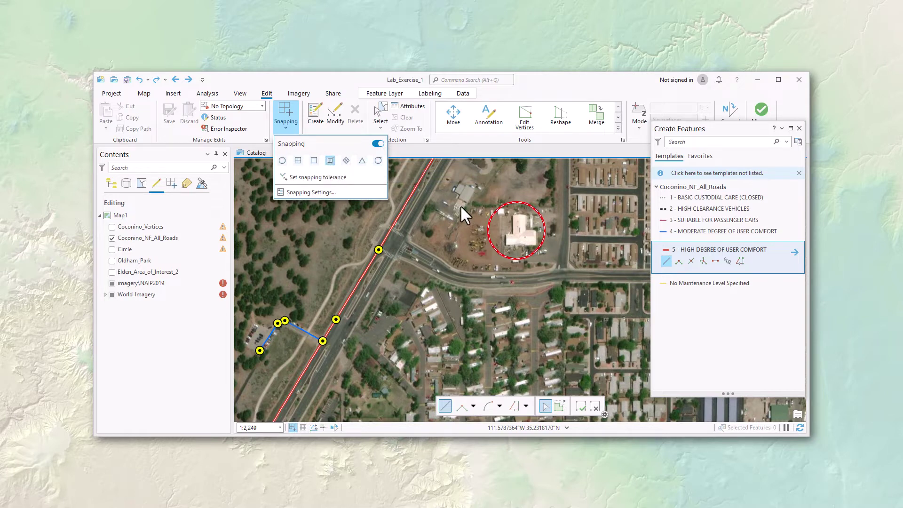
# Draw a 5 - HIGH DEGREE OF USER COMFORT road along the side street, snapped to the main road's edge, and clear the selection
pyautogui.click(703, 250)
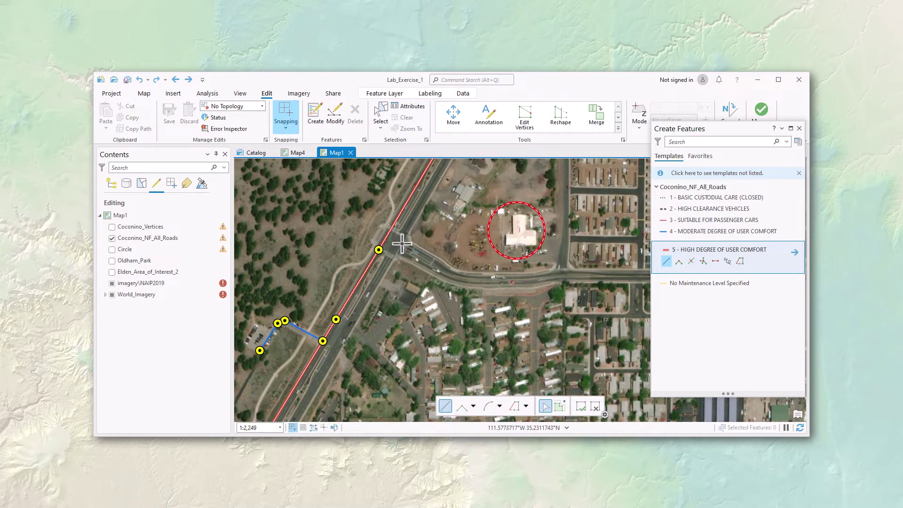
pyautogui.click(388, 236)
pyautogui.doubleClick(459, 273)
pyautogui.click(403, 118)
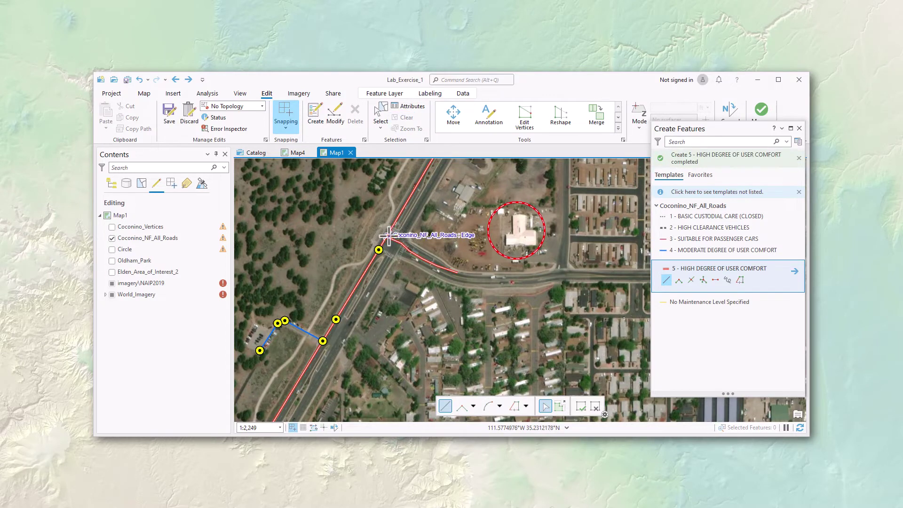
# Examine up close where the new side road meets the main road, and return to the 1:2,249 view
pyautogui.scroll(10, 394, 237)
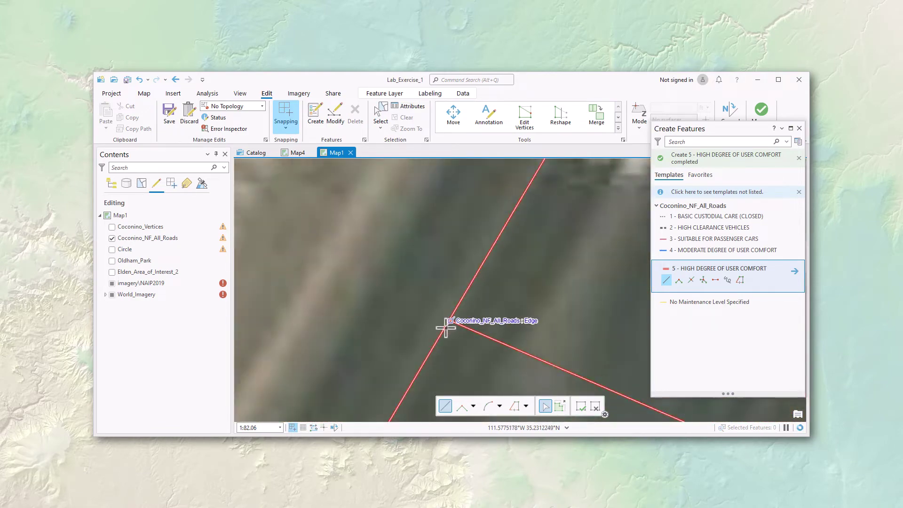
pyautogui.scroll(5, 446, 328)
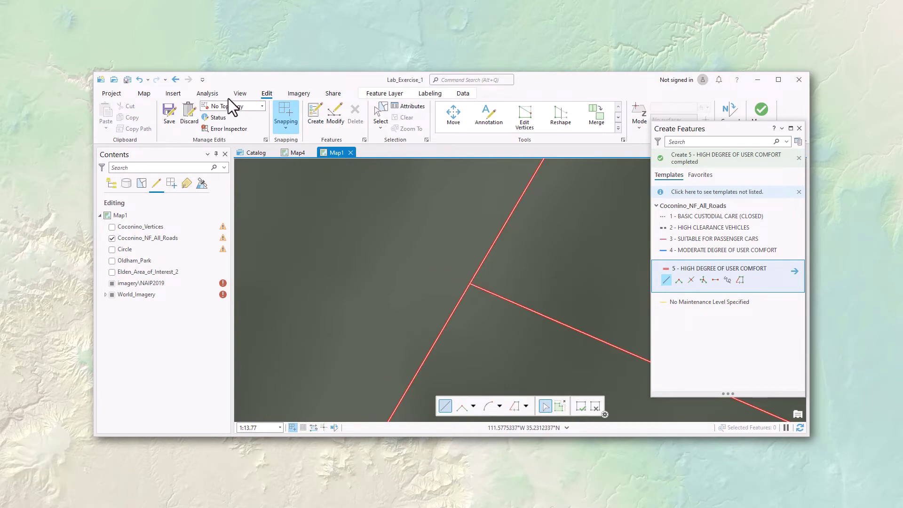
pyautogui.click(176, 80)
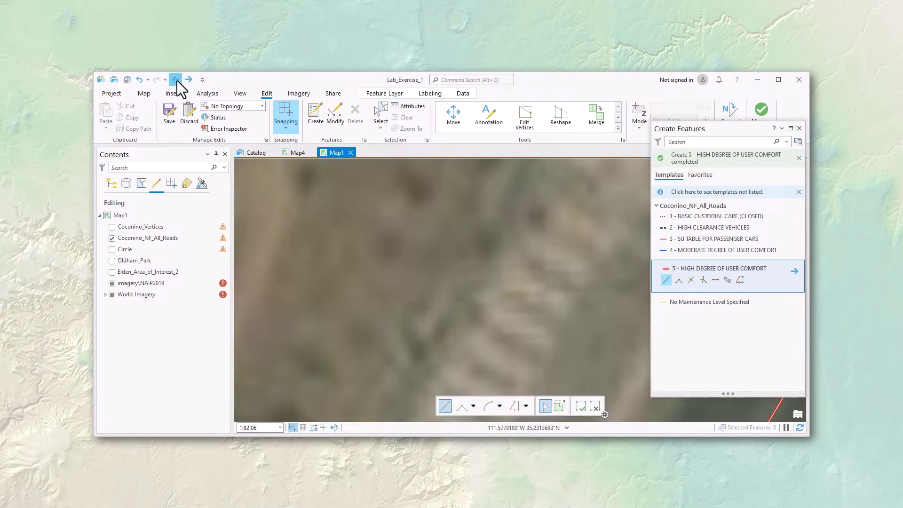
pyautogui.click(175, 79)
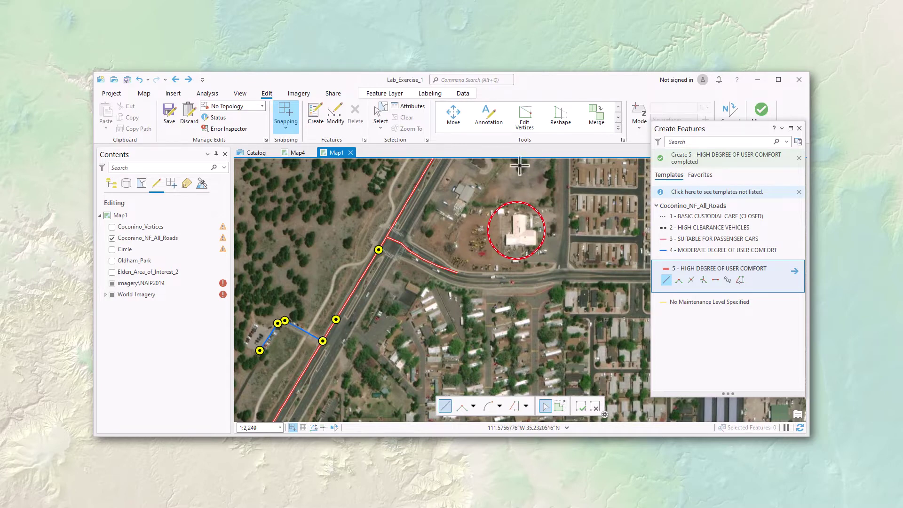
# Switch the active snapping type from edge to point
pyautogui.click(287, 129)
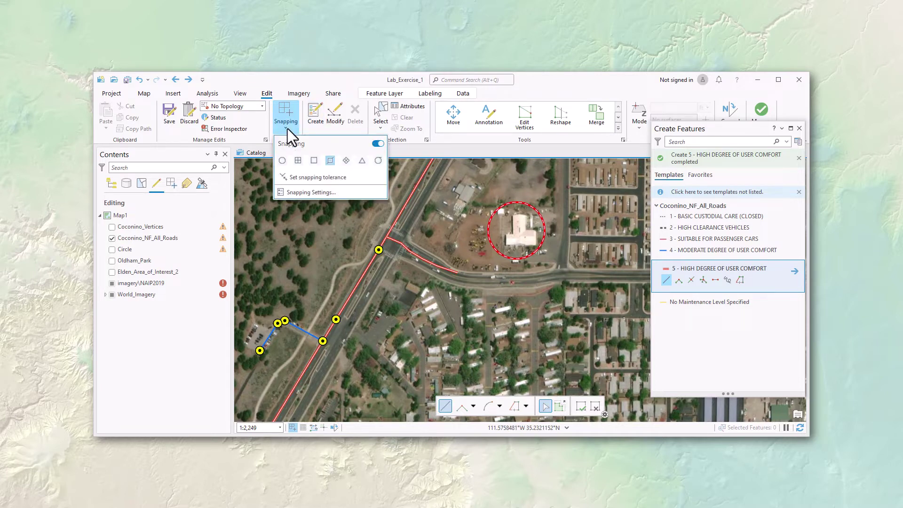
pyautogui.click(284, 160)
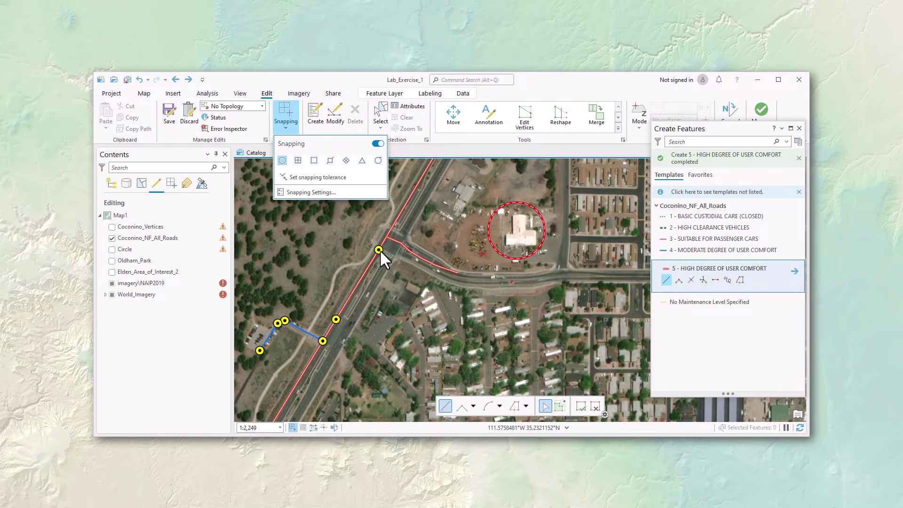
pyautogui.click(503, 97)
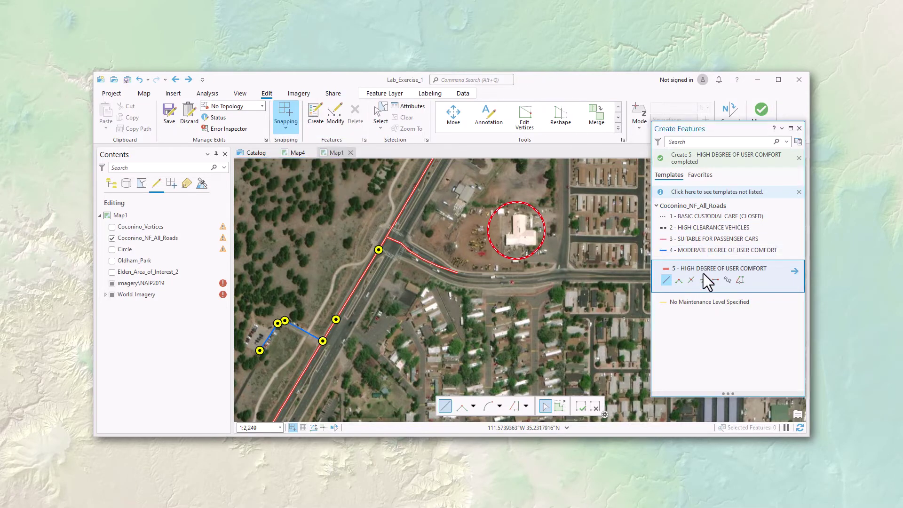
# Switch the active snapping type from point to endpoint and test it on both ends of the blue road
pyautogui.click(336, 320)
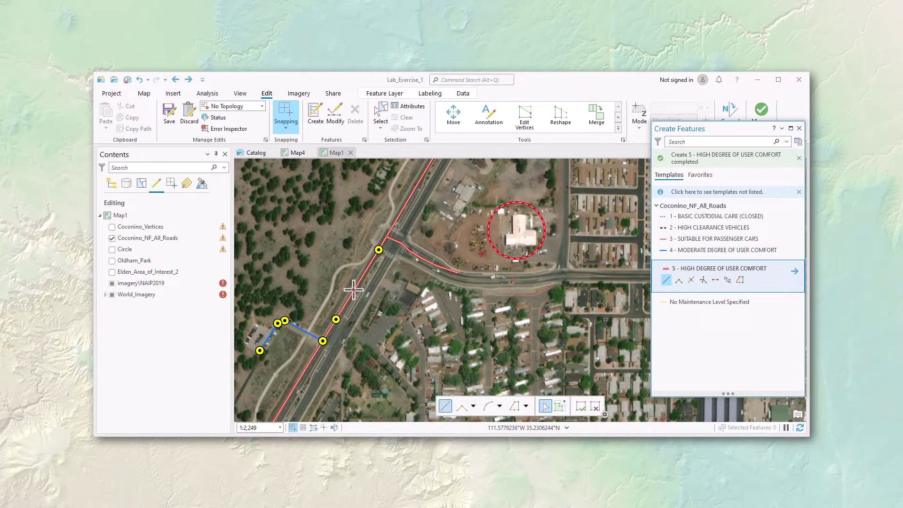
pyautogui.click(288, 128)
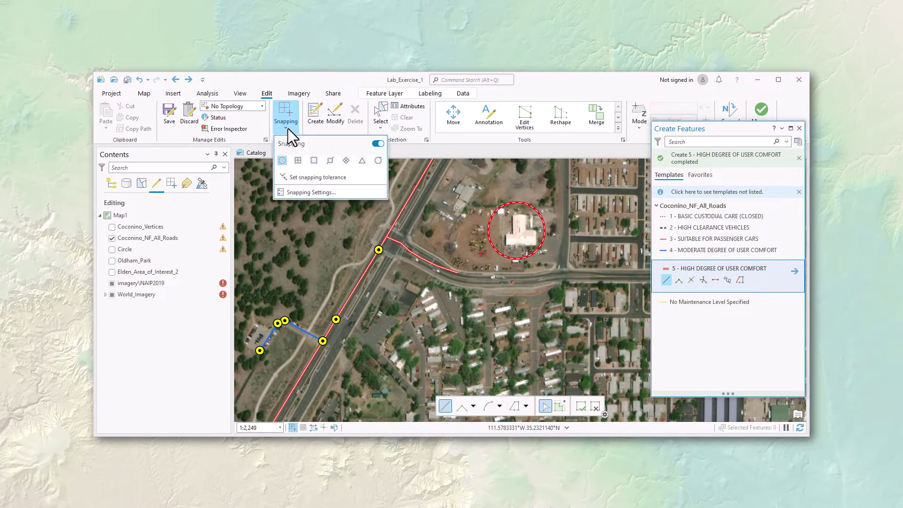
pyautogui.click(299, 159)
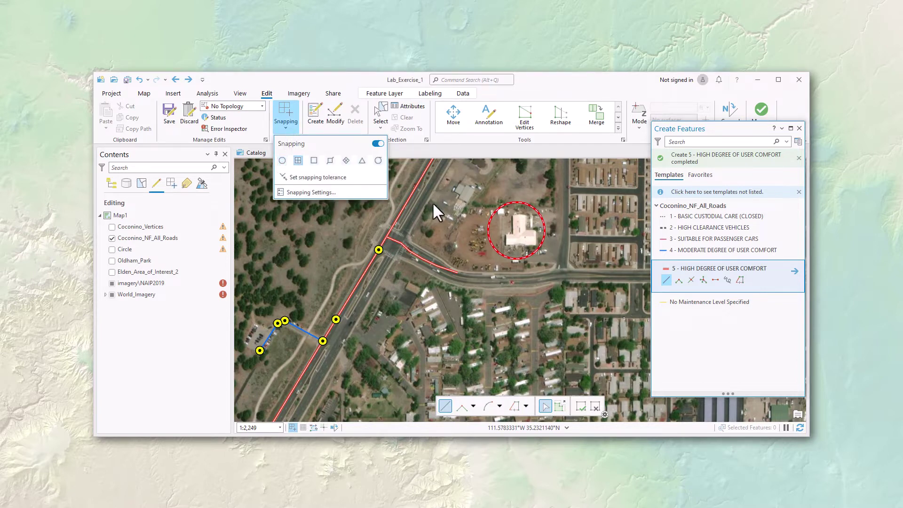
pyautogui.click(522, 98)
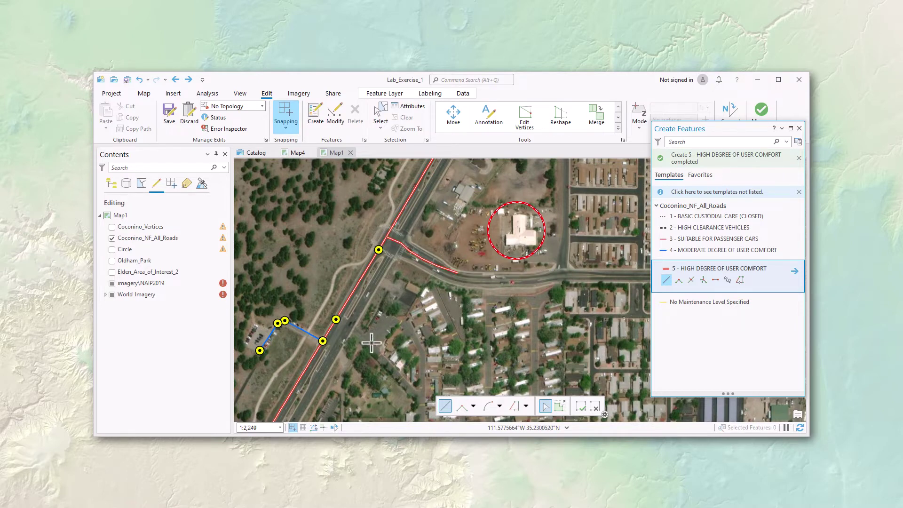
pyautogui.click(321, 340)
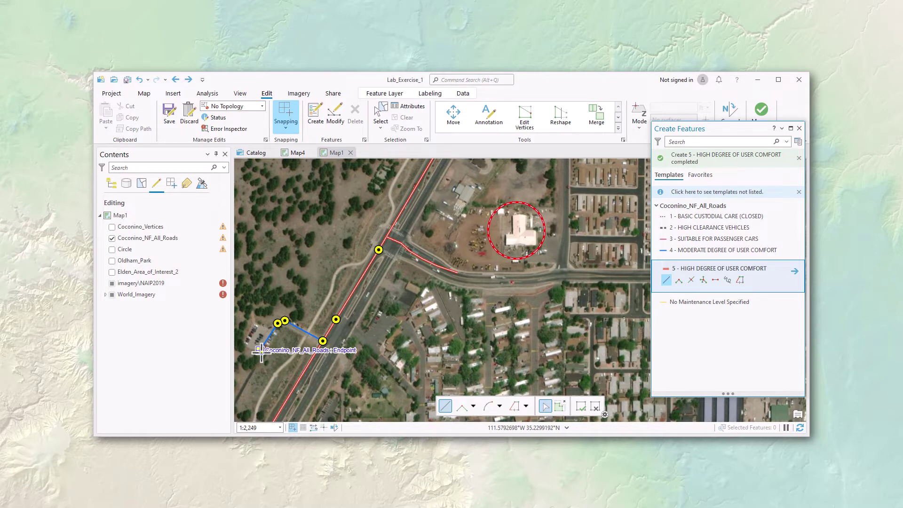
pyautogui.click(260, 350)
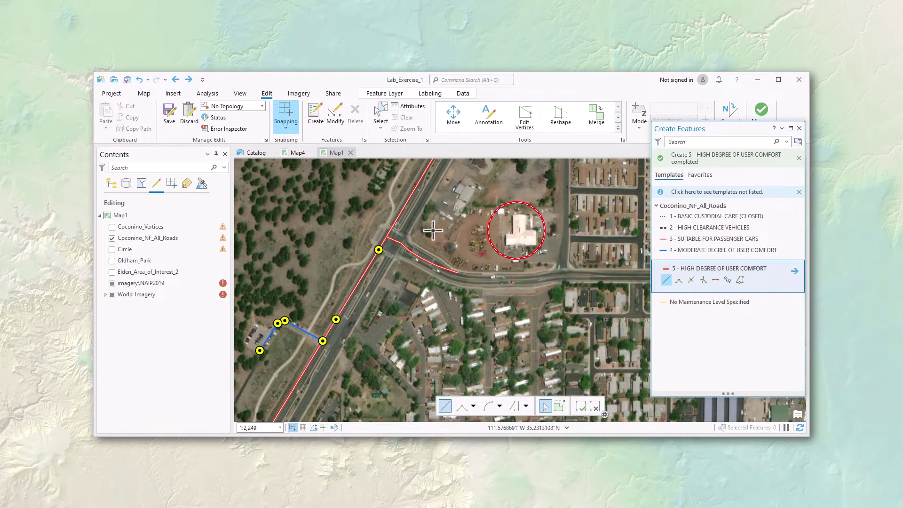
# Switch the active snapping type to vertex and test it on a bend of the blue road
pyautogui.click(287, 128)
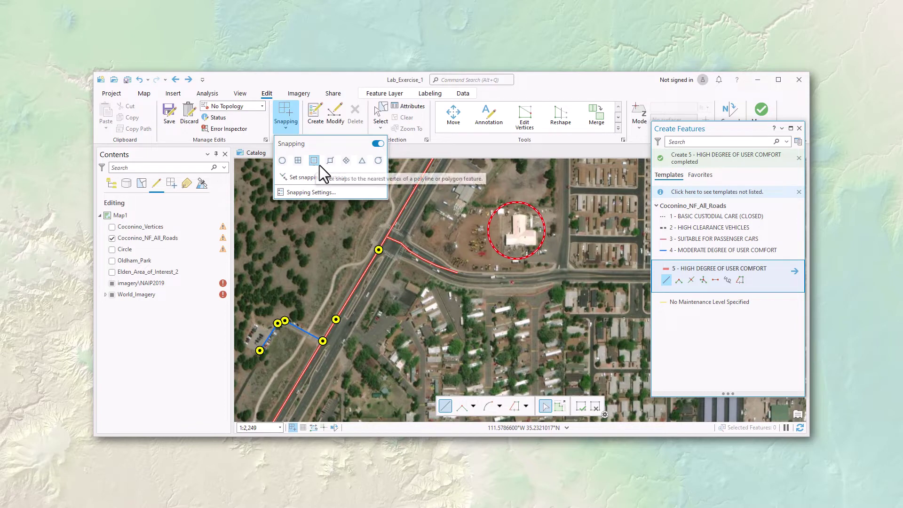
pyautogui.click(492, 149)
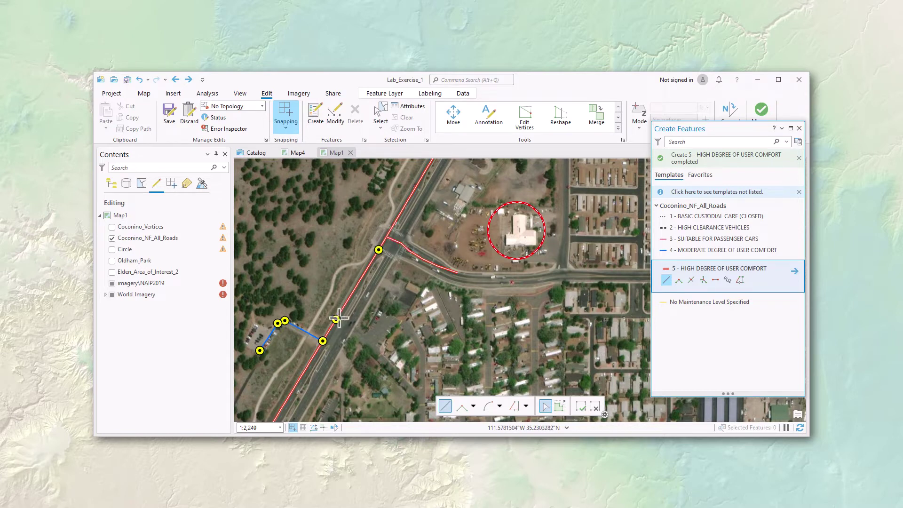
pyautogui.click(285, 320)
# Switch the active snapping type from vertex to intersection and test it where the side roads meet the main road
pyautogui.click(285, 127)
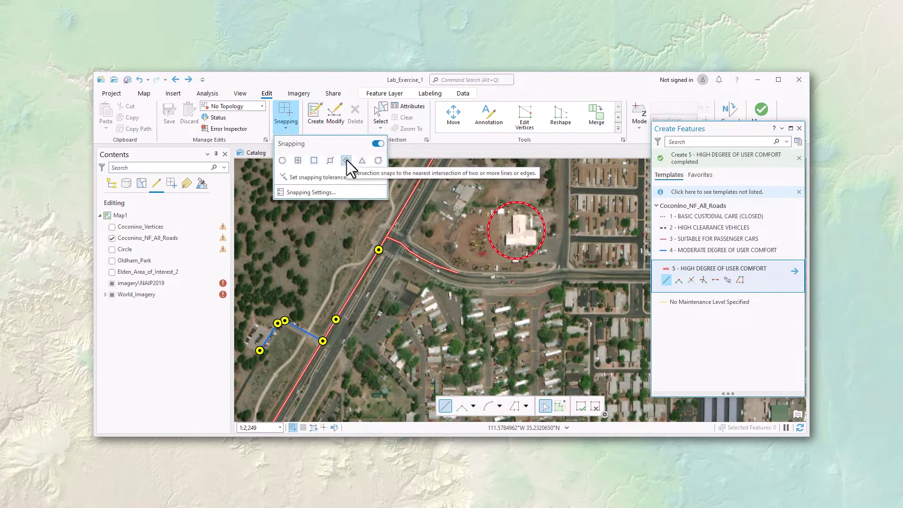
pyautogui.click(346, 160)
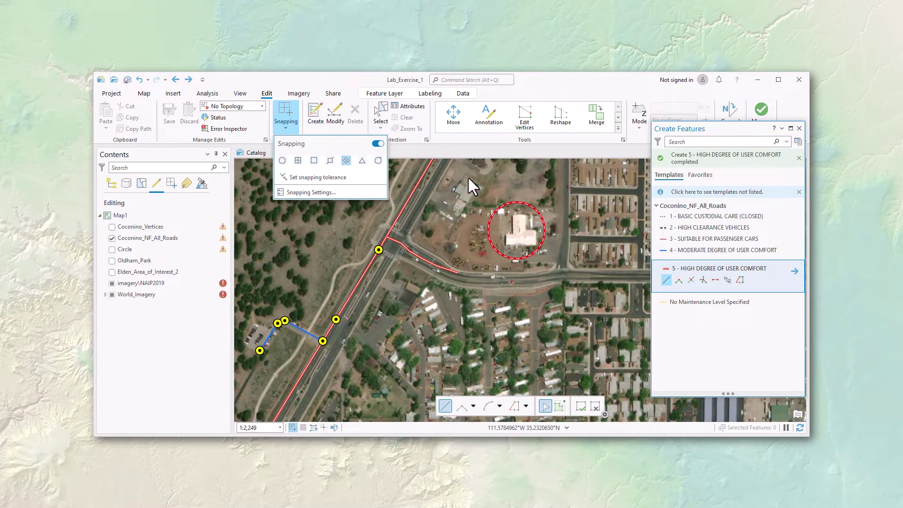
pyautogui.click(457, 151)
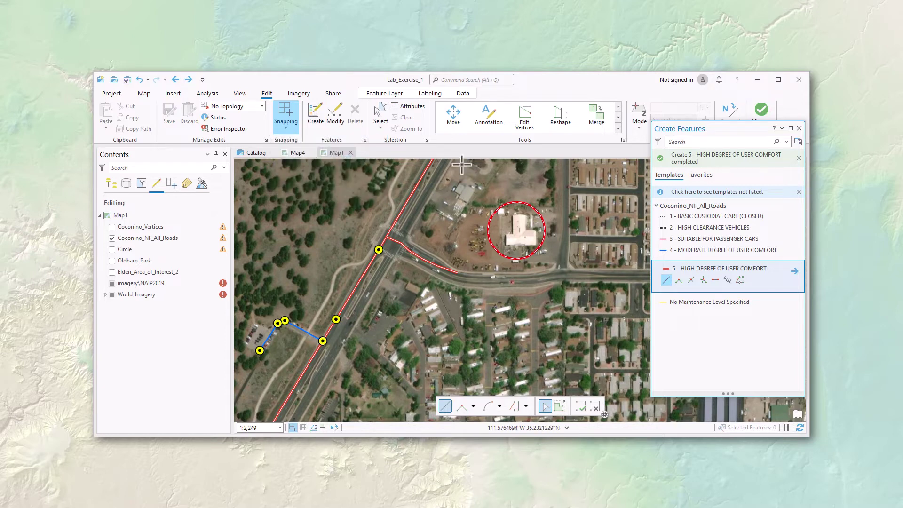
pyautogui.doubleClick(400, 244)
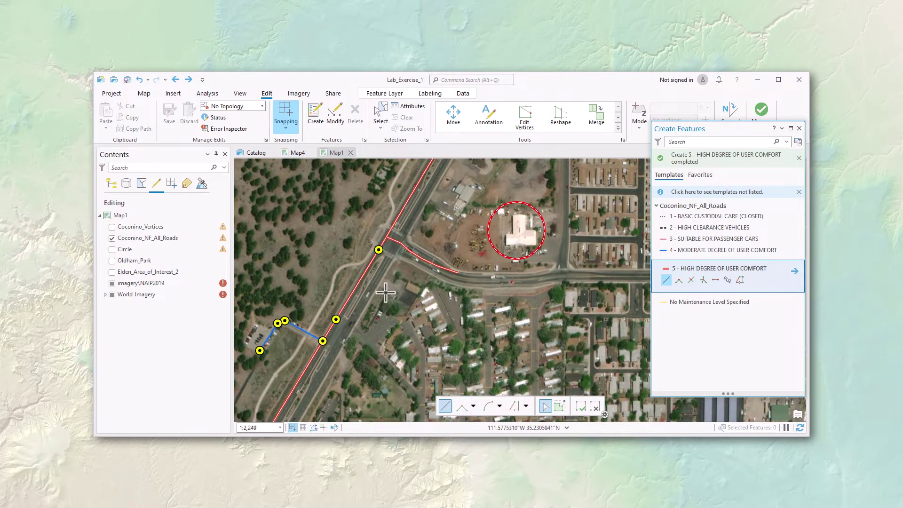
pyautogui.click(323, 339)
# Switch the active snapping type to midpoint and test it on a segment of the red side road
pyautogui.click(286, 127)
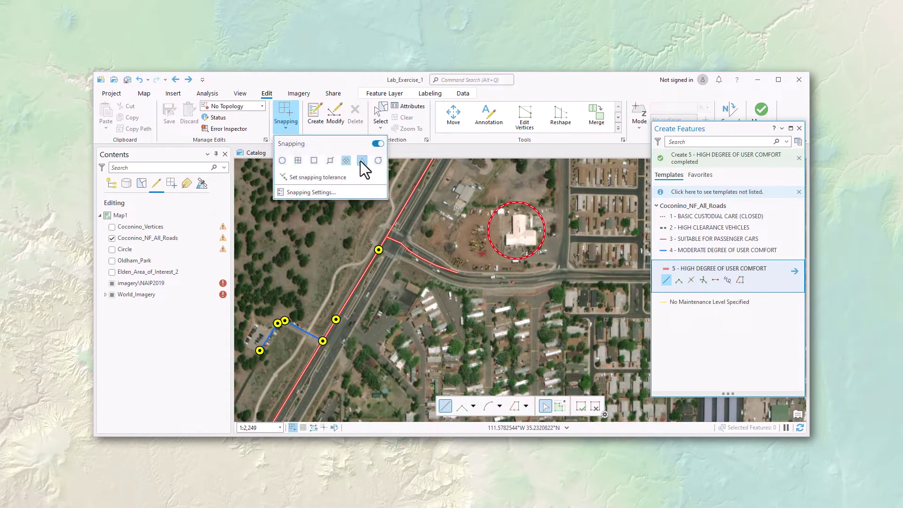
pyautogui.click(362, 161)
pyautogui.click(665, 279)
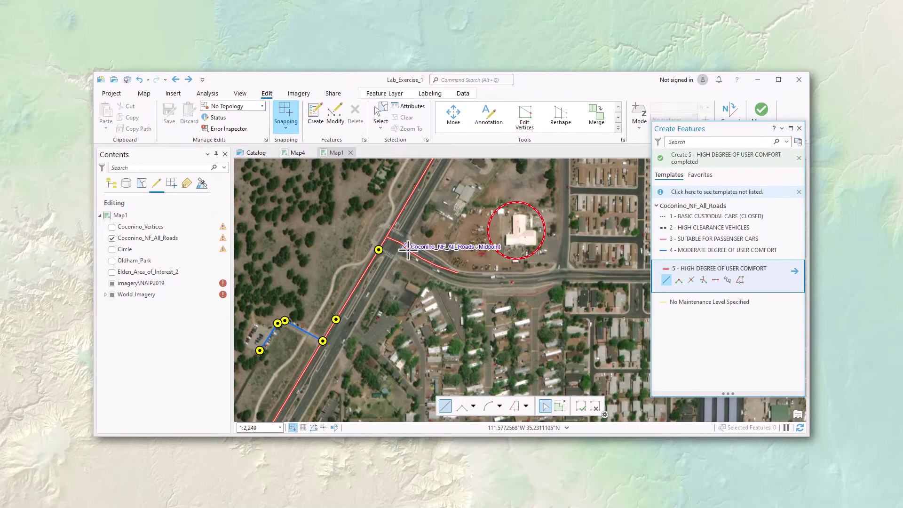
# Replace midpoint snapping with tangent snapping and turn on endpoint snapping as well
pyautogui.click(285, 127)
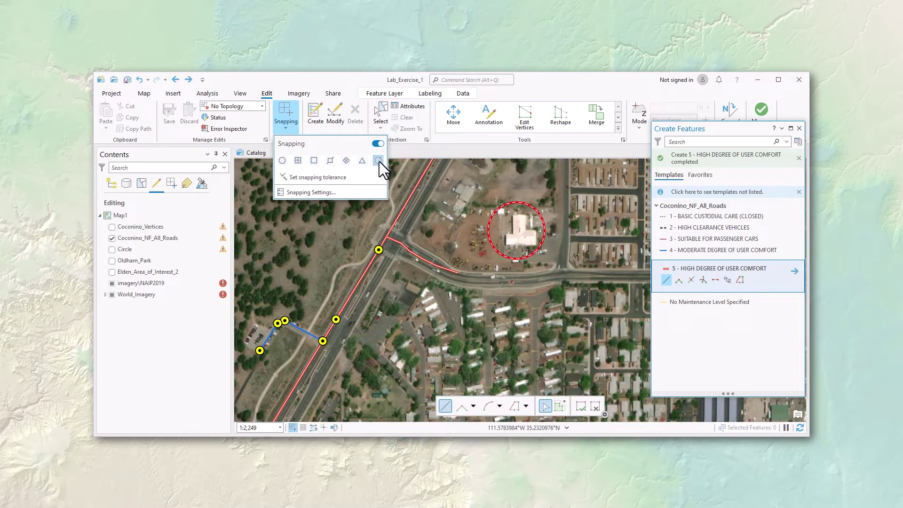
pyautogui.click(378, 160)
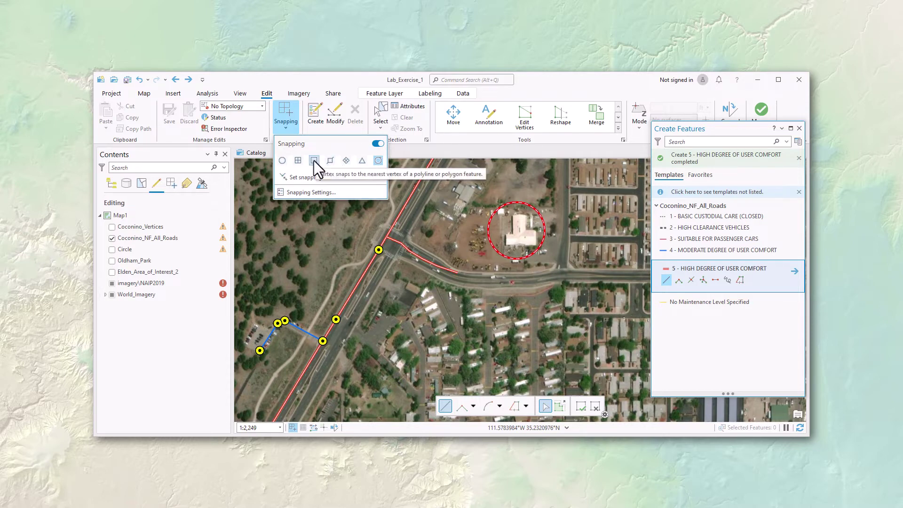
pyautogui.click(298, 161)
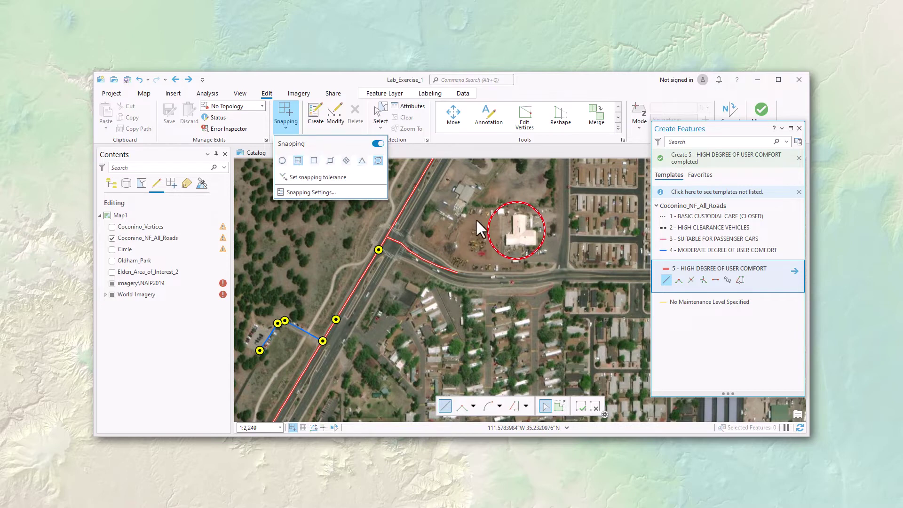
pyautogui.click(699, 276)
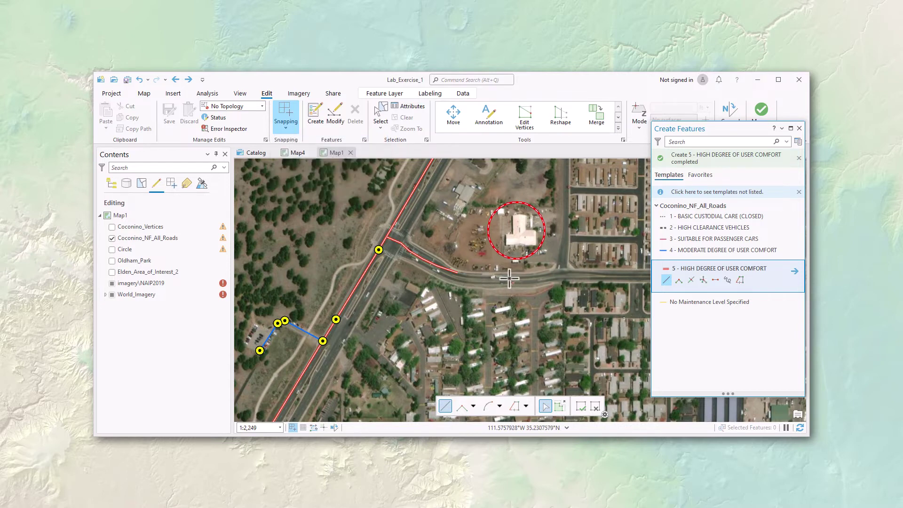
# Try a 5 - HIGH DEGREE OF USER COMFORT road from the side road's end, looping tangentially around the circle to the street, and undo it
pyautogui.click(455, 273)
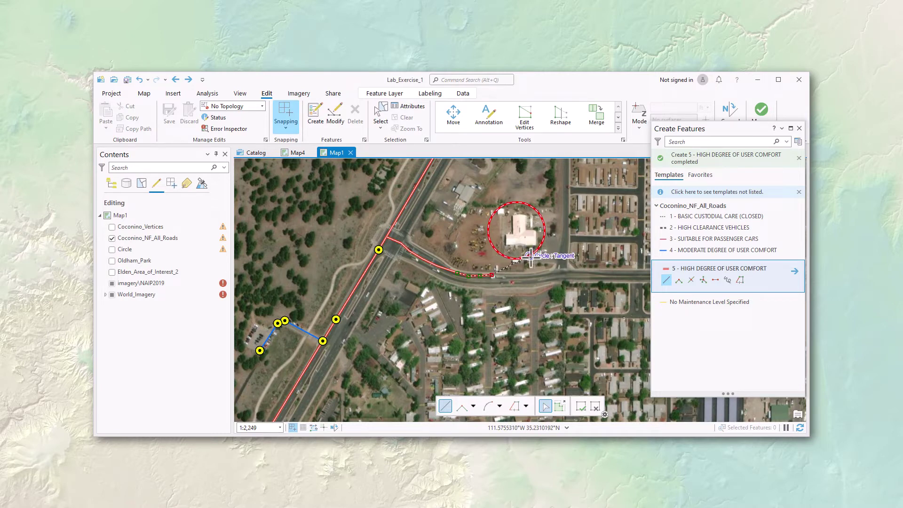
pyautogui.click(487, 232)
pyautogui.click(483, 195)
pyautogui.click(494, 178)
pyautogui.click(521, 172)
pyautogui.click(551, 174)
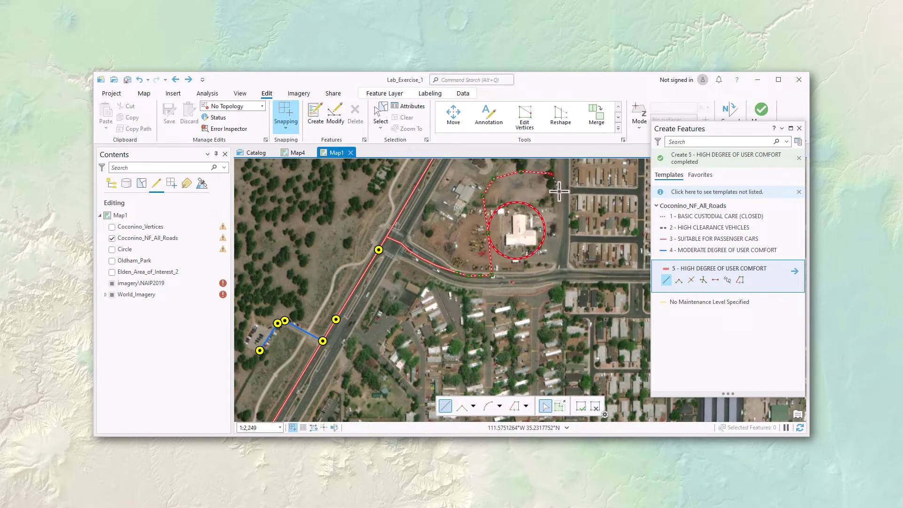
pyautogui.click(543, 234)
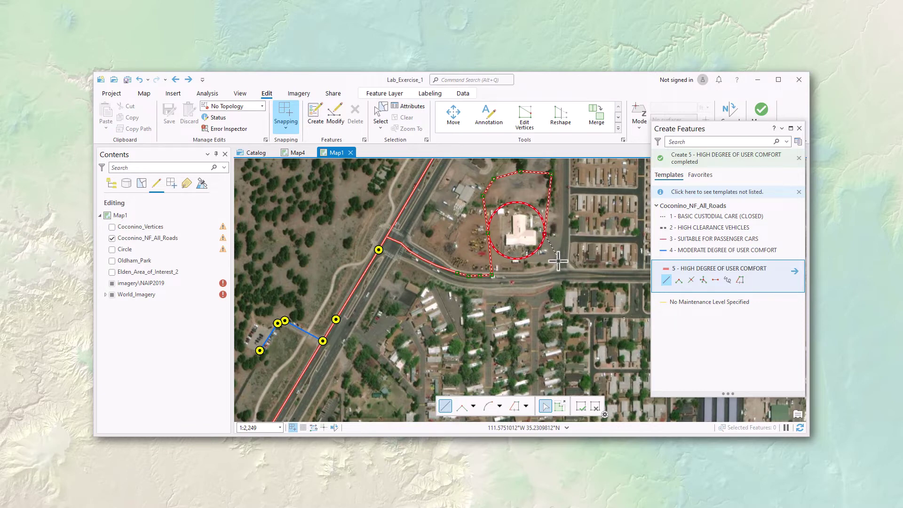
pyautogui.doubleClick(536, 276)
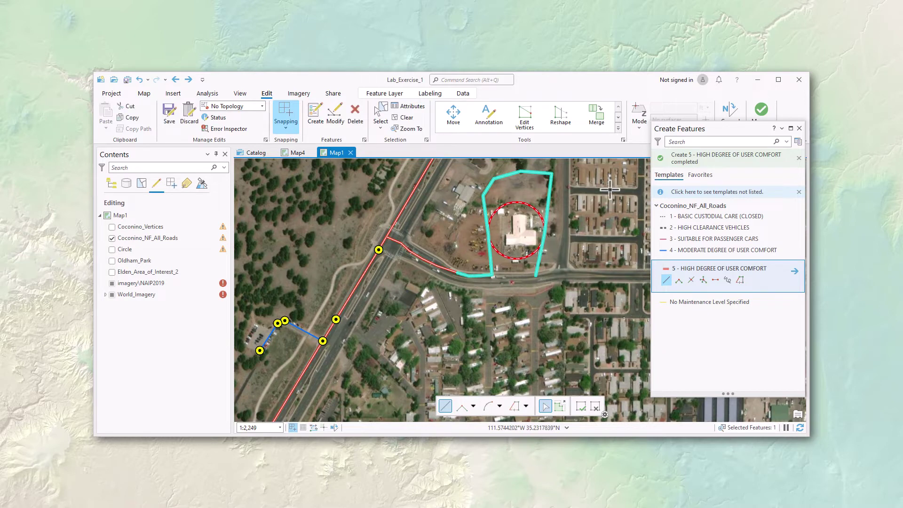
pyautogui.hotkey('ctrl', 'z')
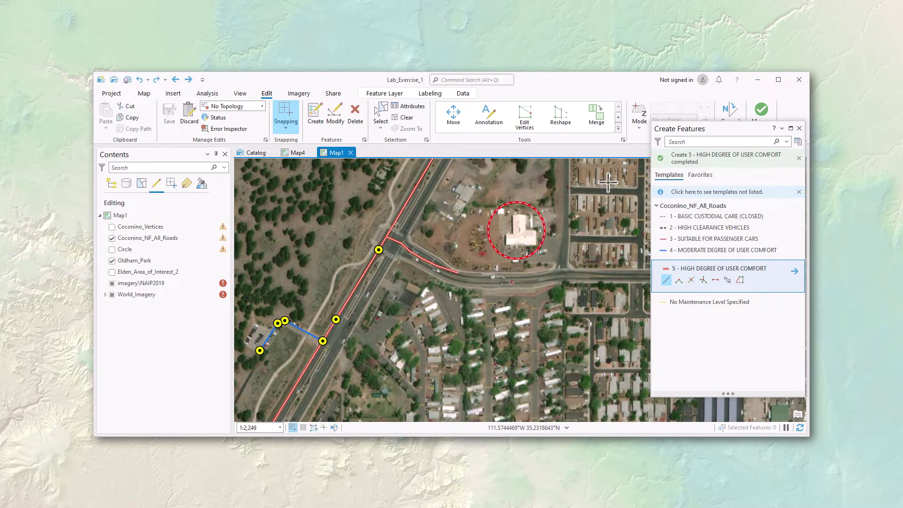
pyautogui.hotkey('ctrl', 'z')
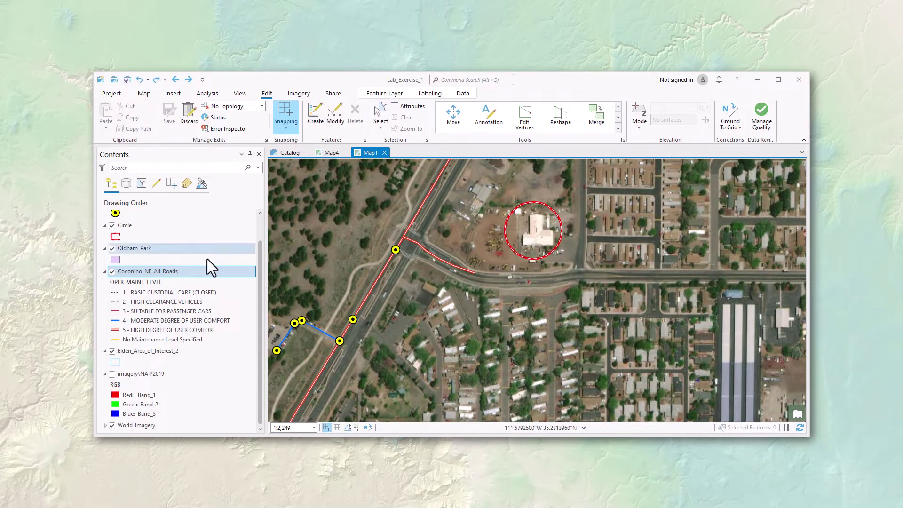
# Move the Coconino_NF_All_Roads layer below World_Imagery and choose the 5 - HIGH DEGREE OF USER COMFORT template for a new road
pyautogui.moveTo(167, 270); pyautogui.dragTo(166, 420)
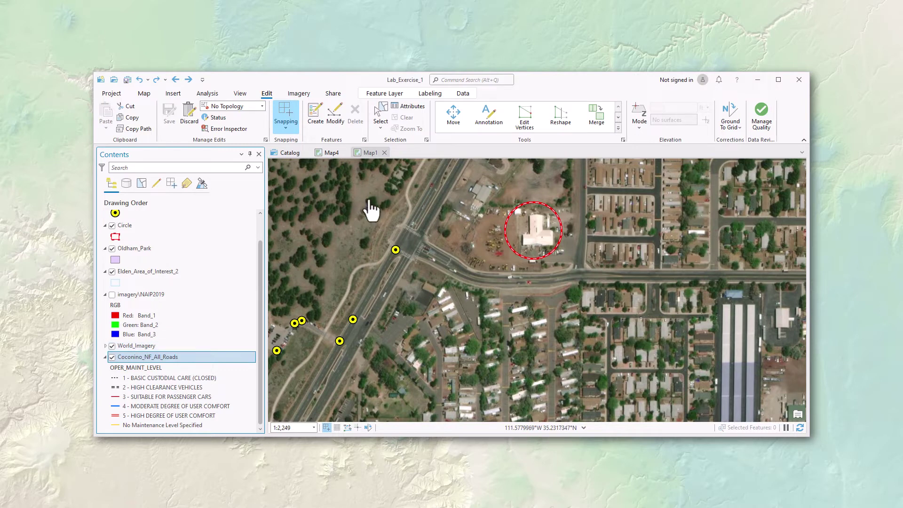
pyautogui.click(316, 126)
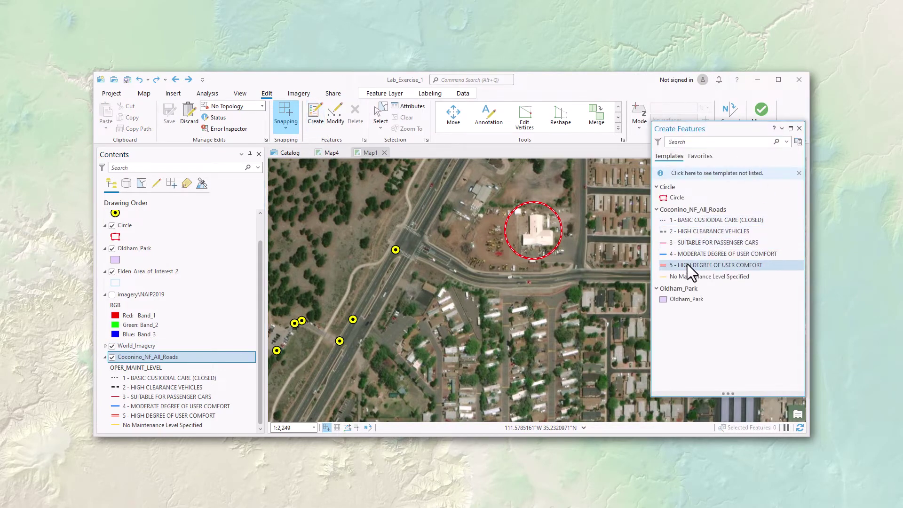
pyautogui.click(686, 264)
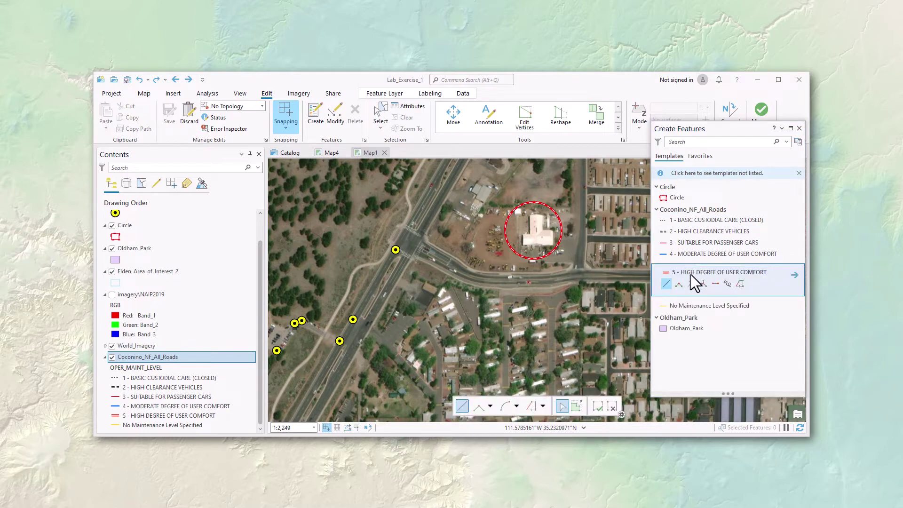
# Digitize the road along the curved side street, from the main road intersection eastward past the next cross street
pyautogui.click(410, 243)
pyautogui.click(430, 252)
pyautogui.click(445, 259)
pyautogui.click(458, 267)
pyautogui.click(473, 273)
pyautogui.click(488, 276)
pyautogui.click(501, 281)
pyautogui.click(519, 280)
pyautogui.click(545, 280)
pyautogui.click(564, 279)
pyautogui.click(585, 276)
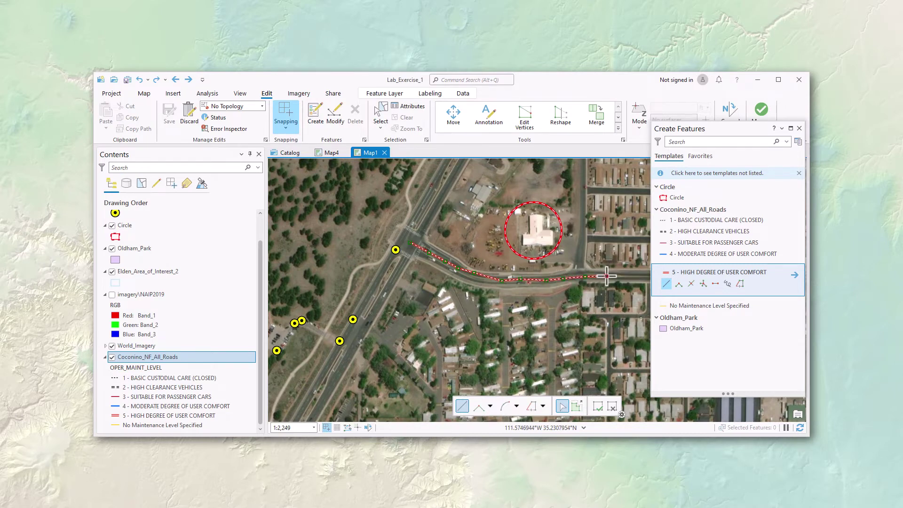
pyautogui.doubleClick(610, 275)
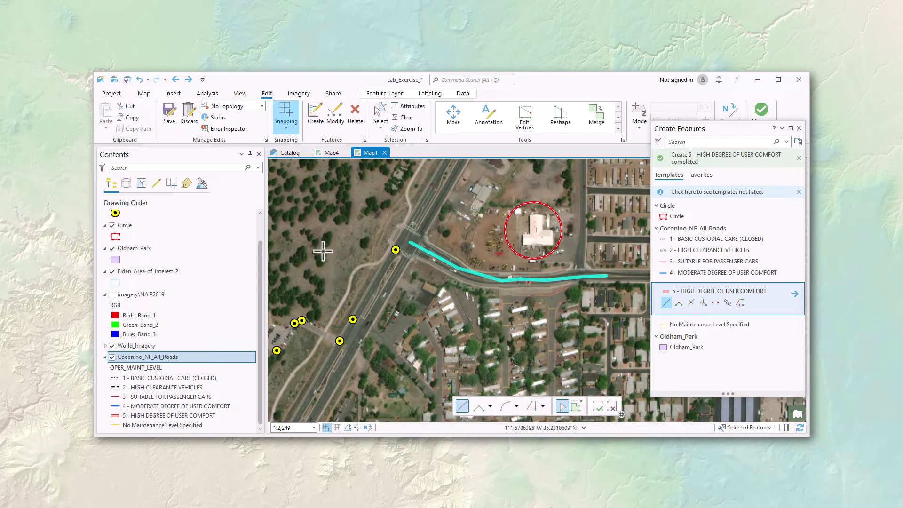
# Clear the selection and move Coconino_NF_All_Roads between Elden_Area_of_Interest_2 and imagery\NAIP2019 in the drawing order
pyautogui.click(411, 121)
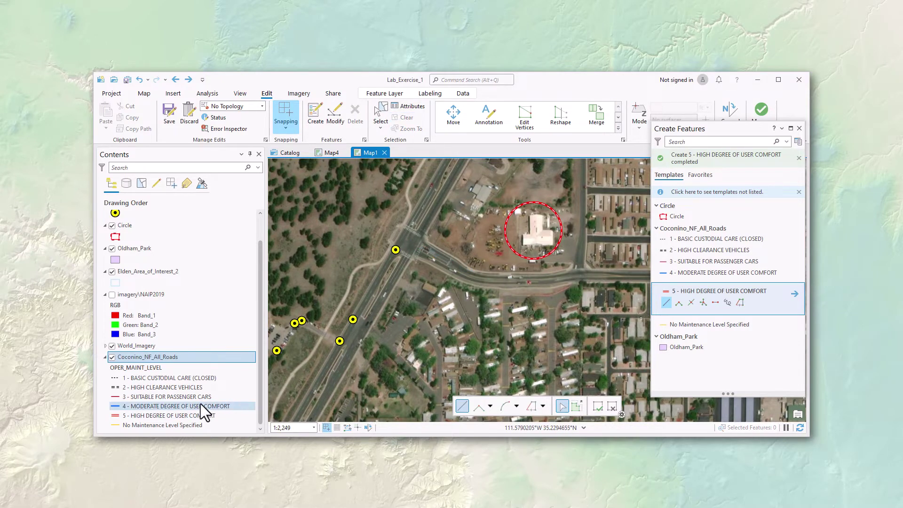
pyautogui.moveTo(163, 356); pyautogui.dragTo(179, 283)
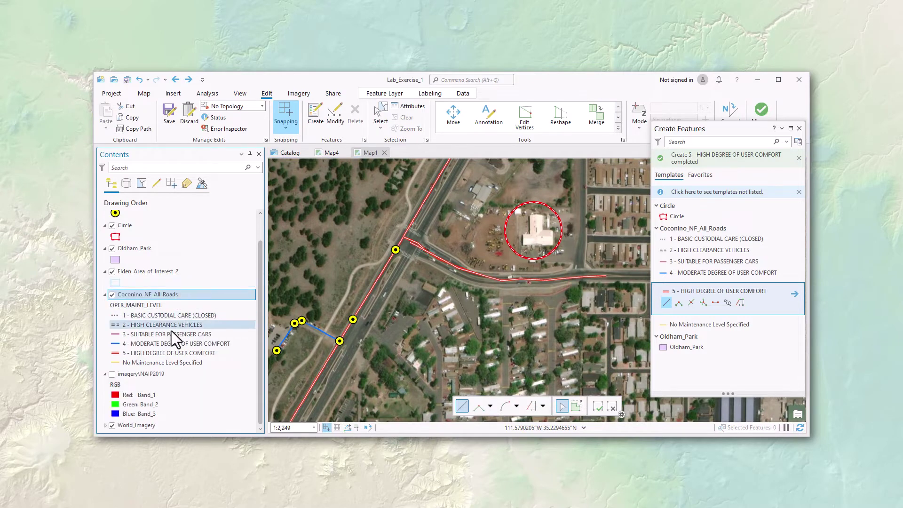
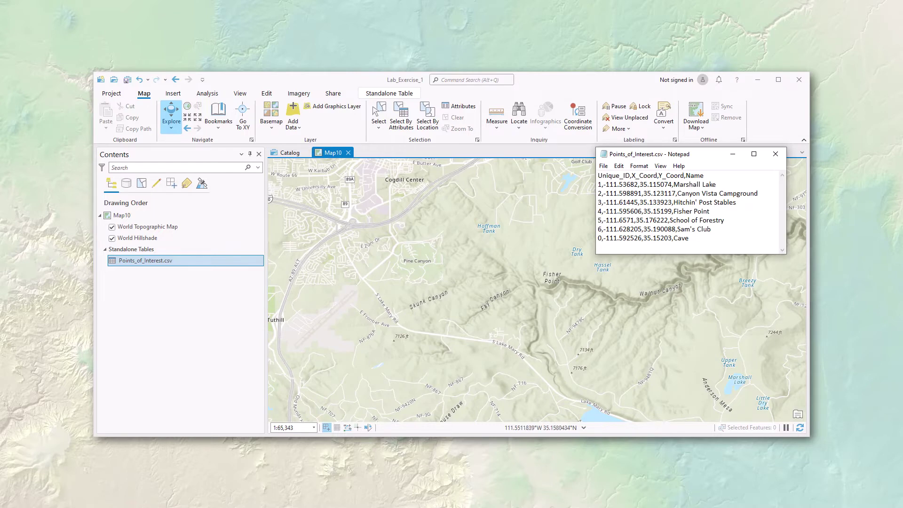
# Review the Points_of_Interest.csv records in Notepad, open the matching standalone table in Map10, and bring Notepad back for comparison
pyautogui.click(708, 238)
pyautogui.moveTo(709, 238); pyautogui.dragTo(598, 176)
pyautogui.click(747, 220)
pyautogui.click(209, 263)
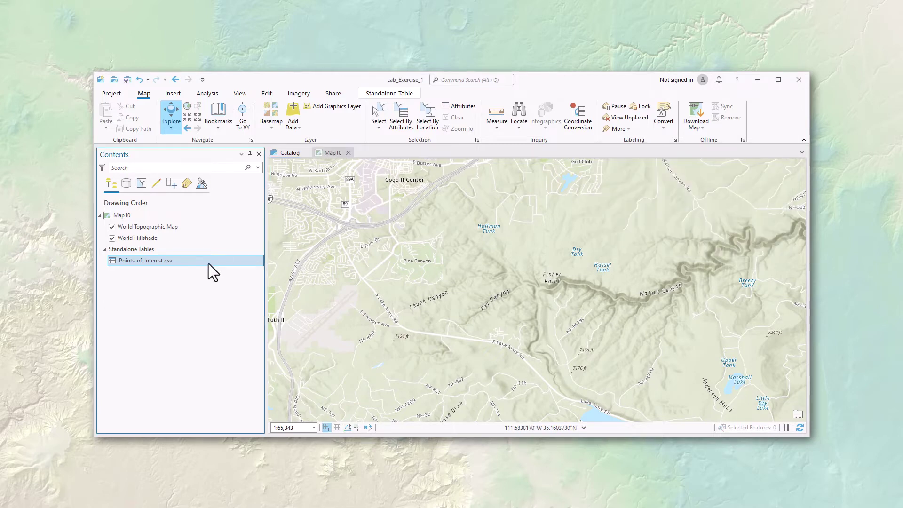
pyautogui.doubleClick(208, 263)
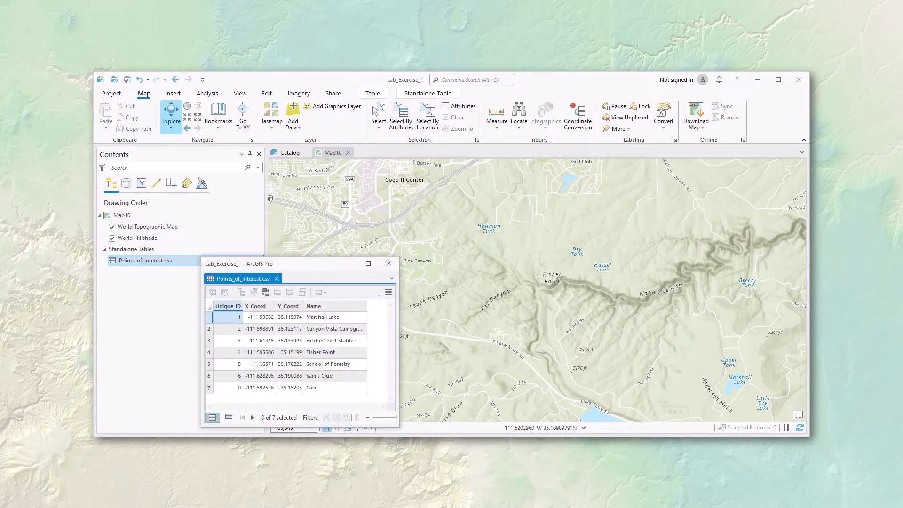
pyautogui.hotkey('alt', 'Tab')
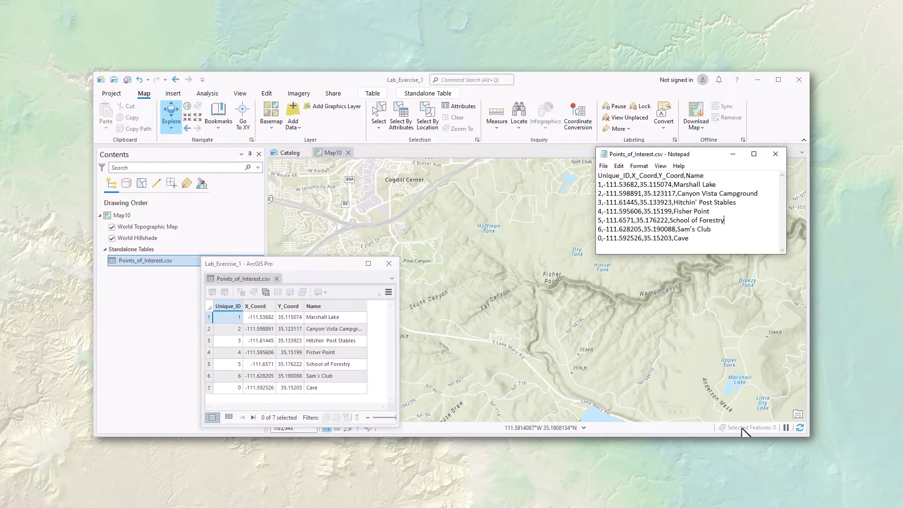
# Close Notepad and the table view, and set up Display XY Data for Points_of_Interest.csv with X_Coord, Y_Coord and GCS_WGS_1984
pyautogui.click(775, 154)
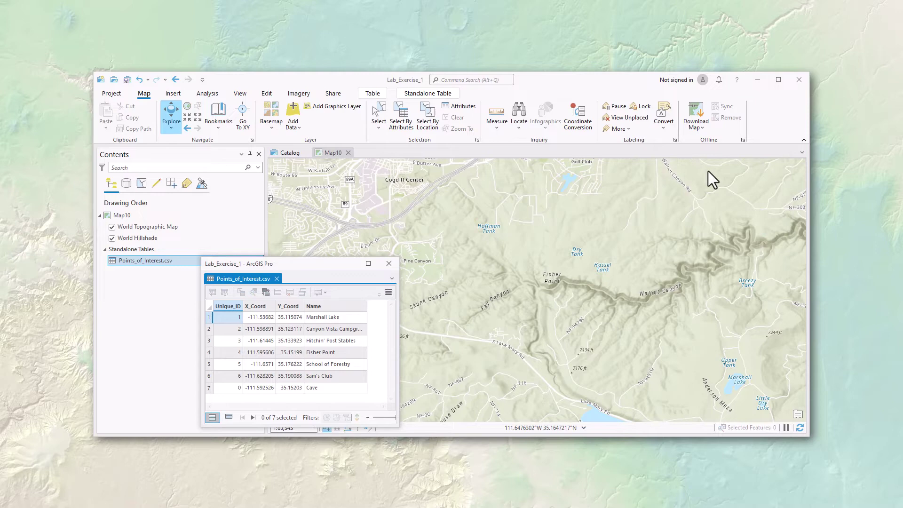
pyautogui.click(388, 264)
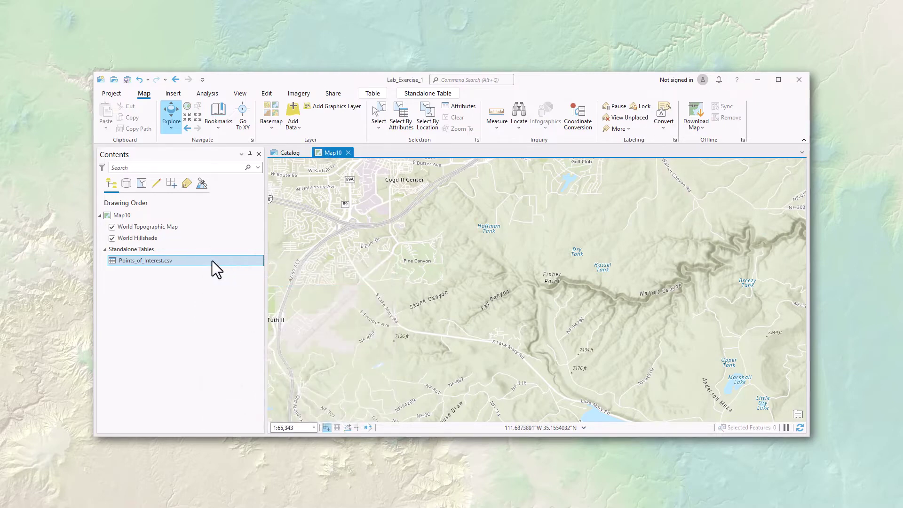
pyautogui.rightClick(210, 261)
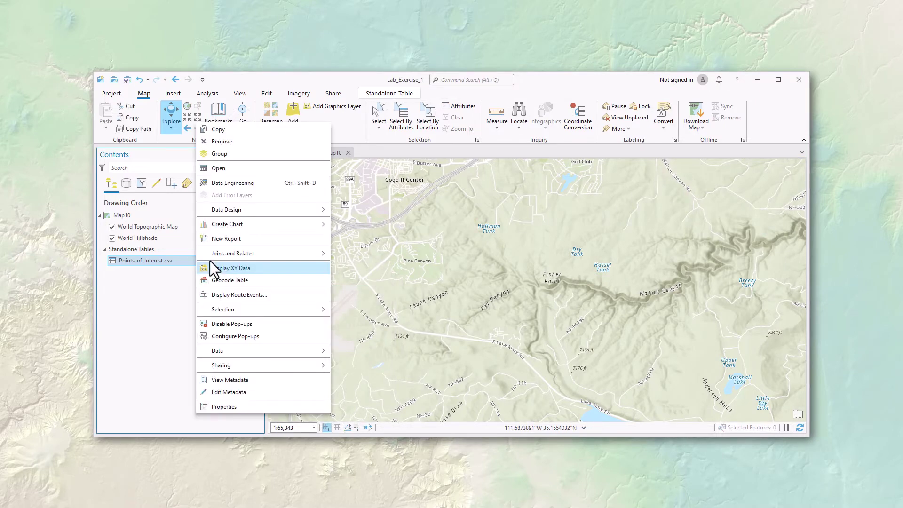
pyautogui.click(256, 267)
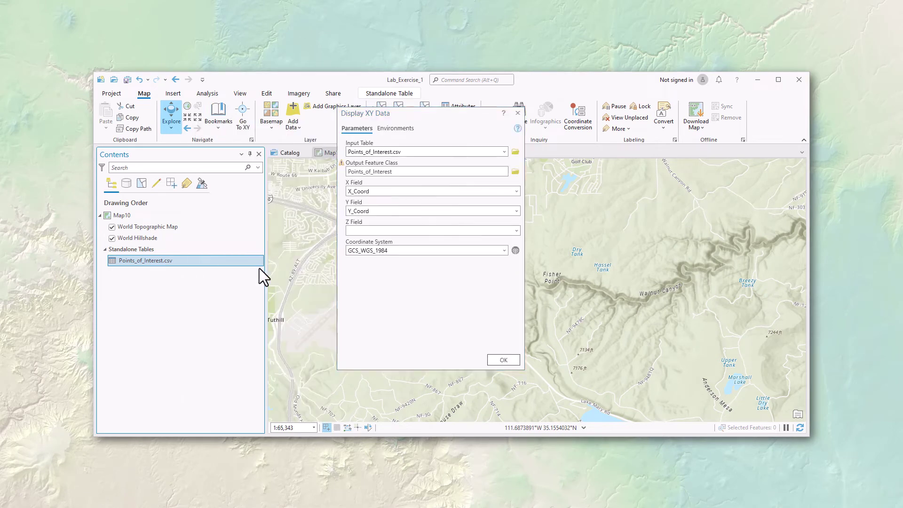
pyautogui.click(395, 192)
pyautogui.click(389, 210)
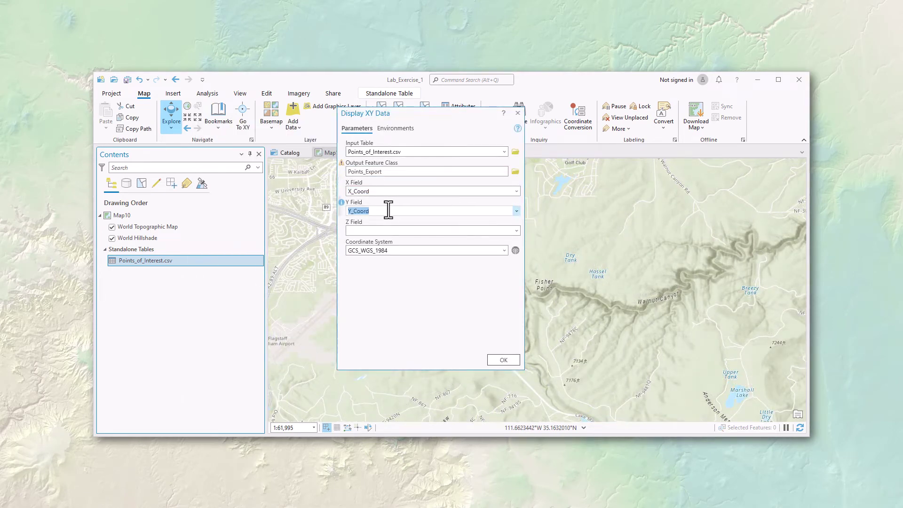
pyautogui.click(399, 252)
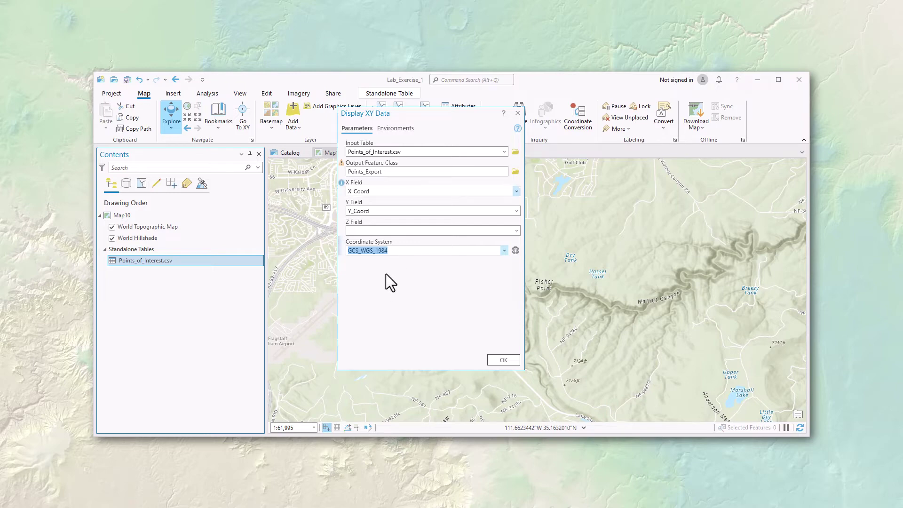
# Name the output feature class Points_of_Interest in Lab_Exercise_1.gdb and run Display XY Data
pyautogui.moveTo(429, 170); pyautogui.dragTo(510, 173)
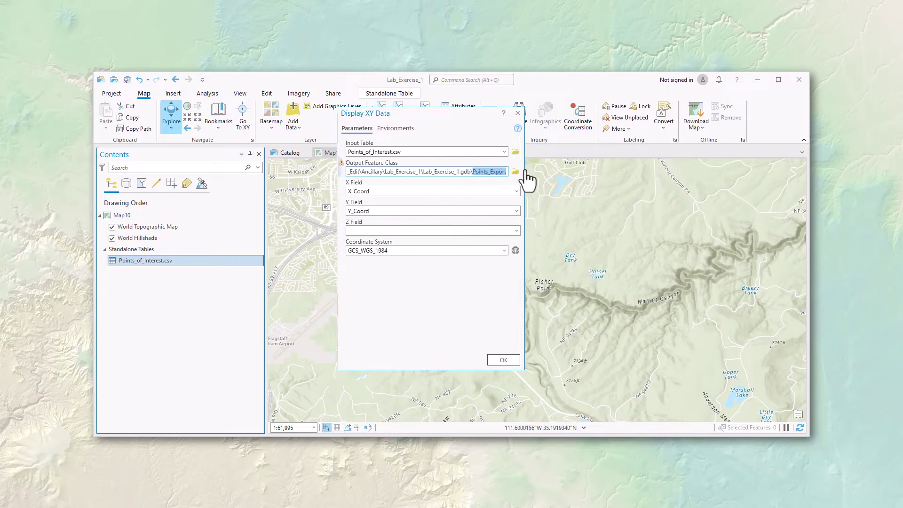
pyautogui.write('Points_')
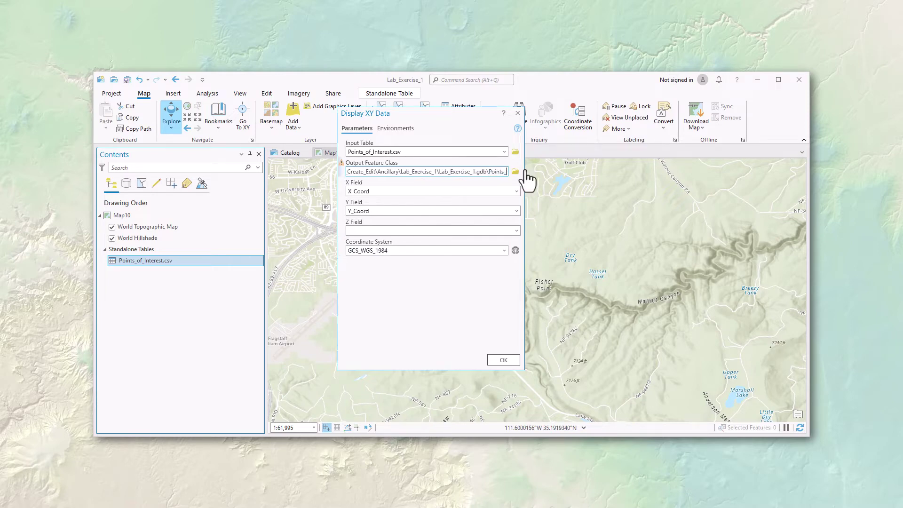
pyautogui.write('of_Interest')
pyautogui.press('Tab')
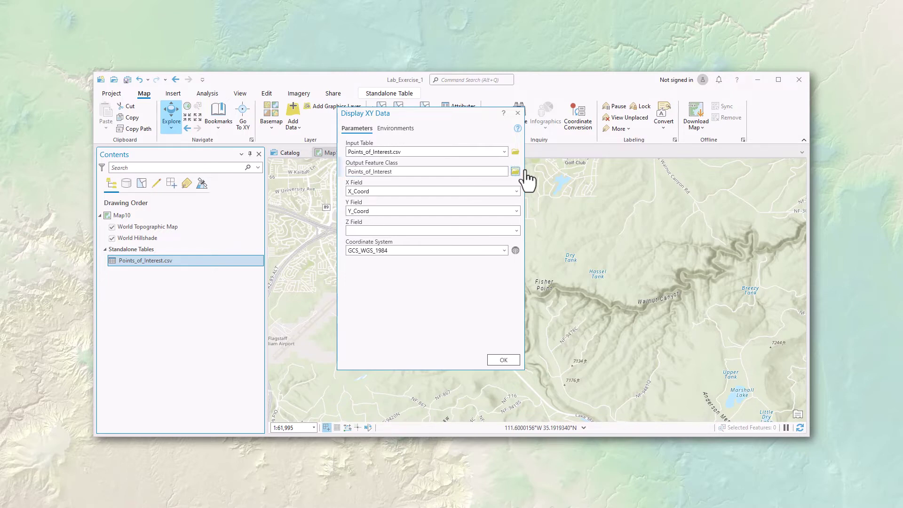
pyautogui.click(503, 360)
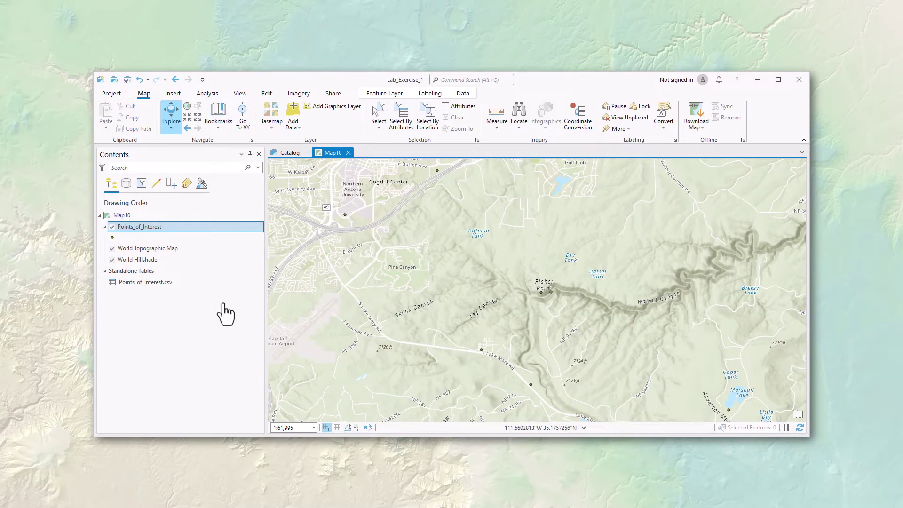
# Label the Points_of_Interest layer by the Name field using the Ganado Red with Halo text symbol
pyautogui.click(188, 227)
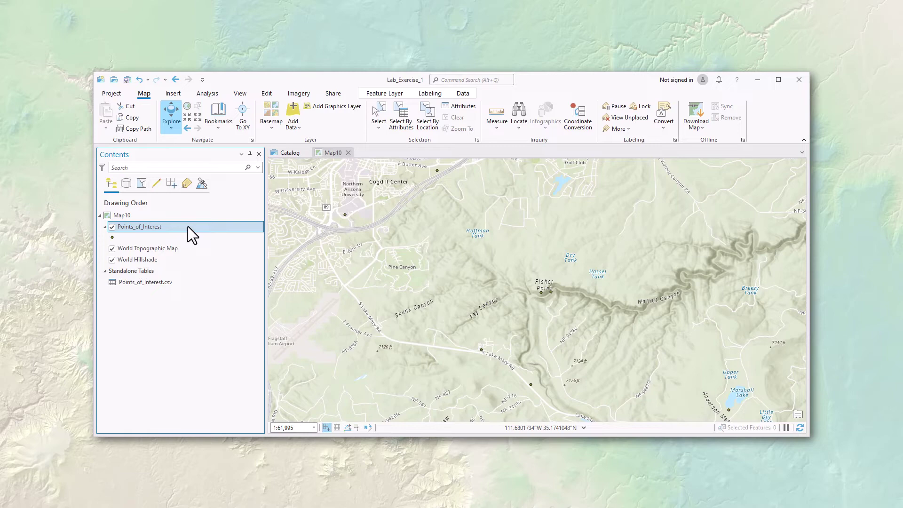
pyautogui.click(428, 94)
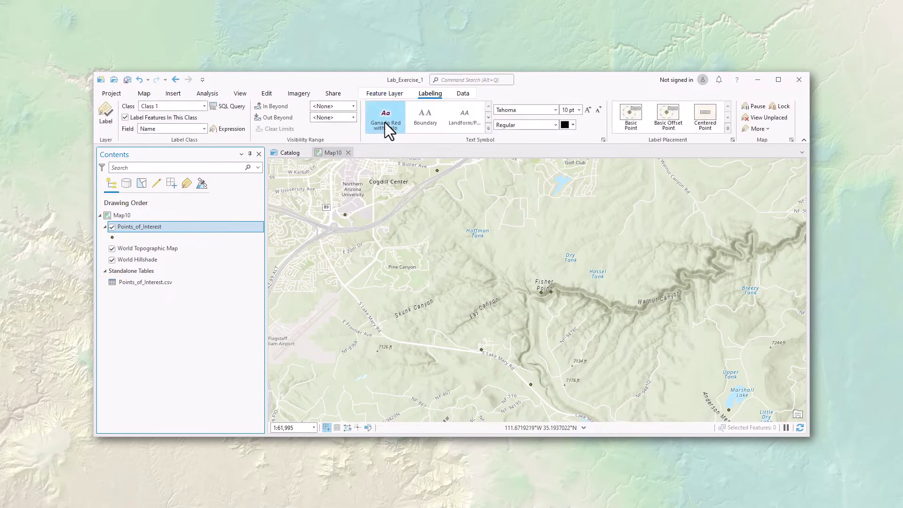
pyautogui.click(106, 117)
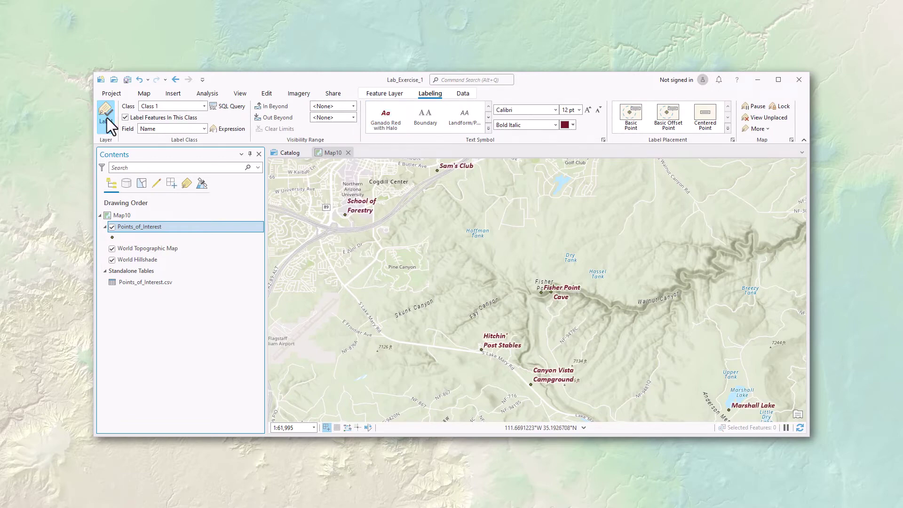
# Change the Points_of_Interest point symbol to the red Circle 3 and open its symbol properties
pyautogui.click(111, 238)
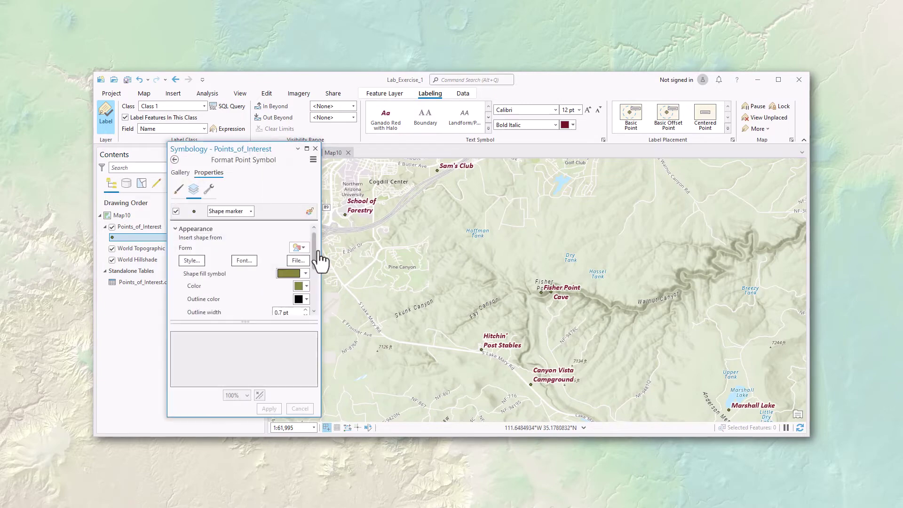
pyautogui.click(180, 173)
pyautogui.click(257, 301)
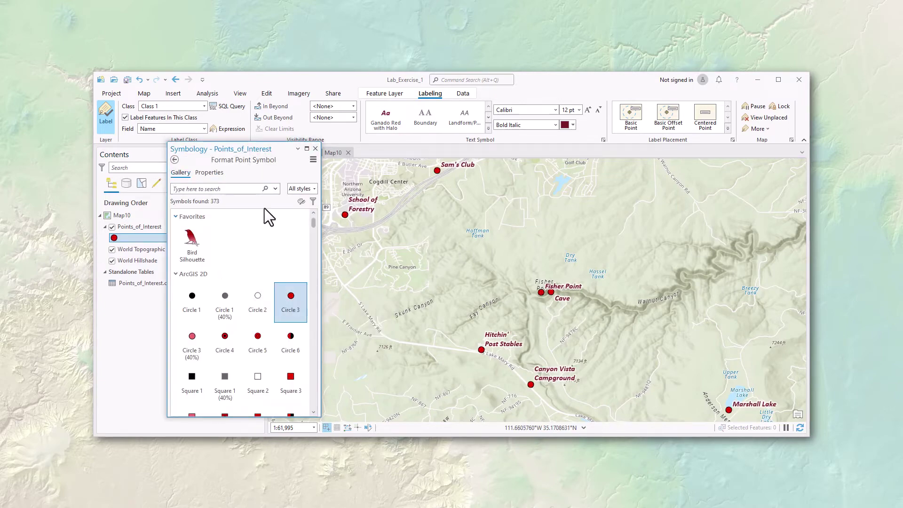
pyautogui.click(209, 172)
pyautogui.click(226, 300)
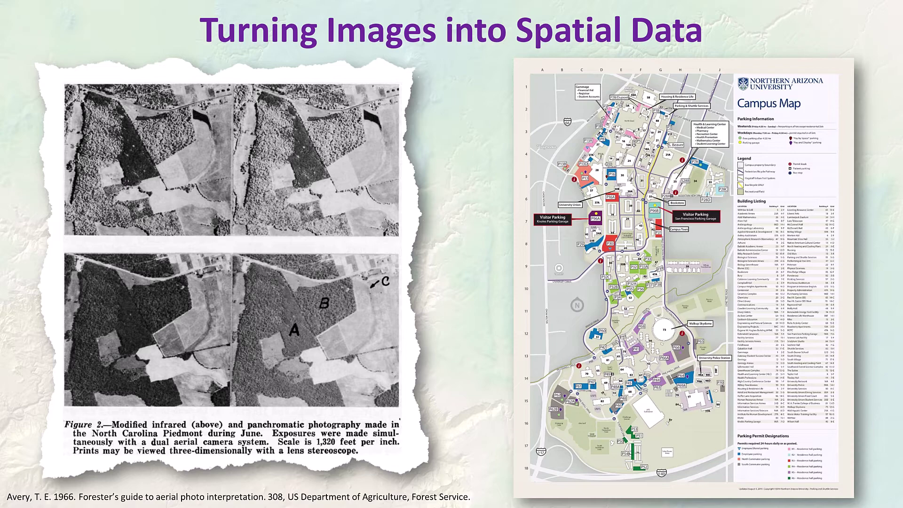
pyautogui.press('Right')
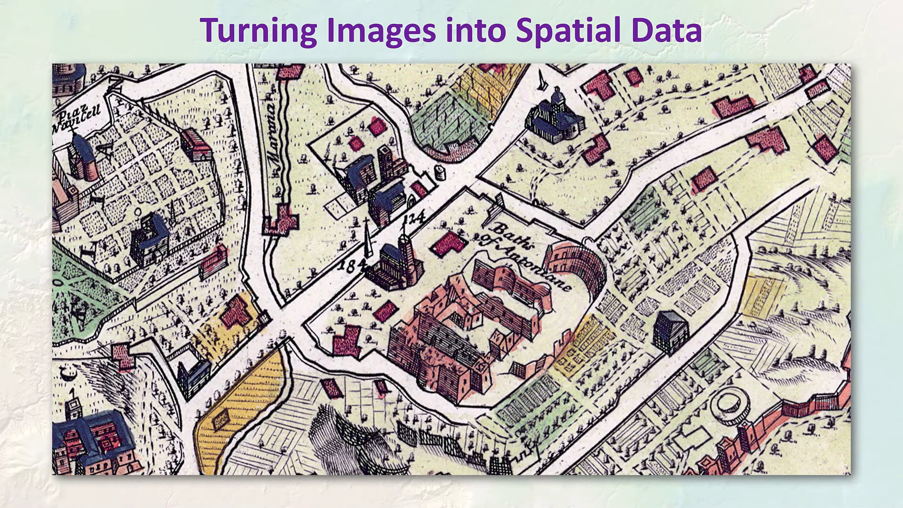